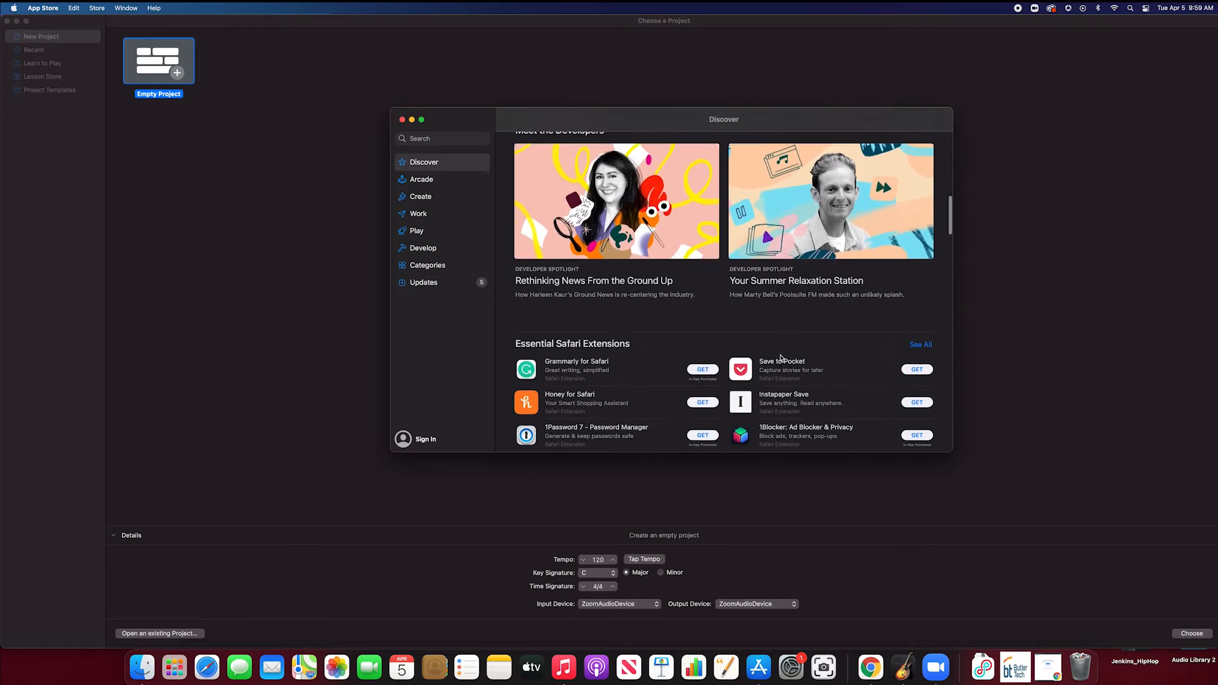
Switch to GarageBand and look through the Lesson Store, Learn to Play, Project Templates and Recent categories of the project chooser
click(327, 113)
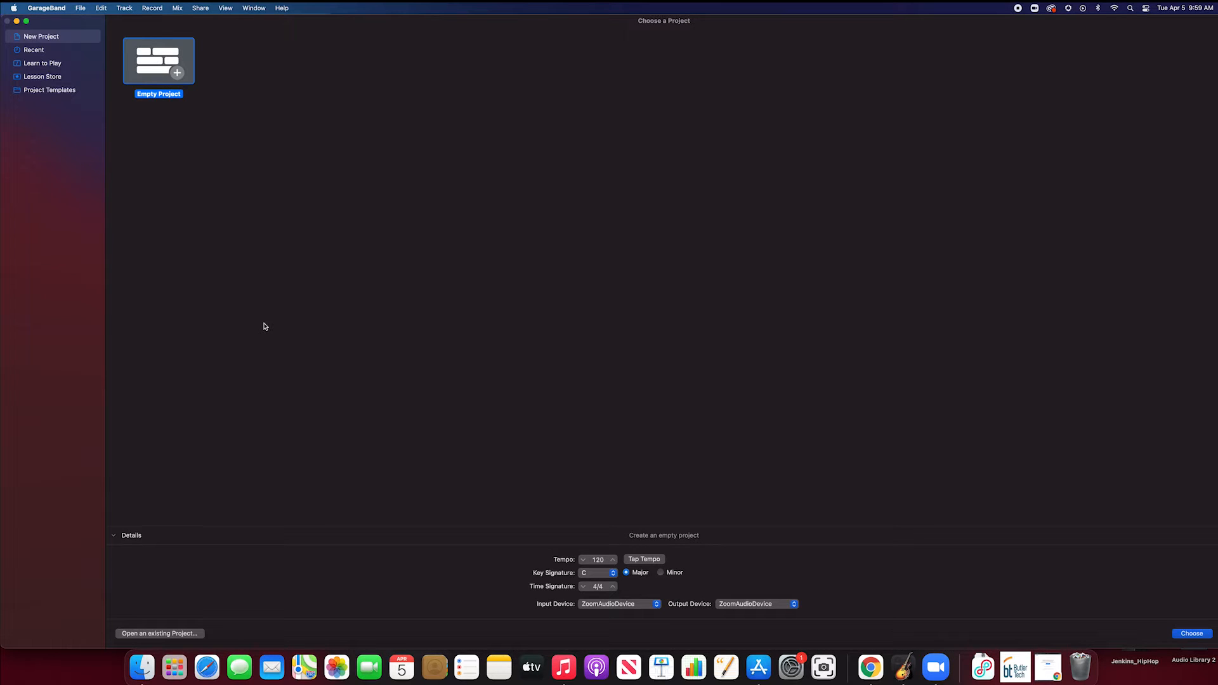
click(44, 77)
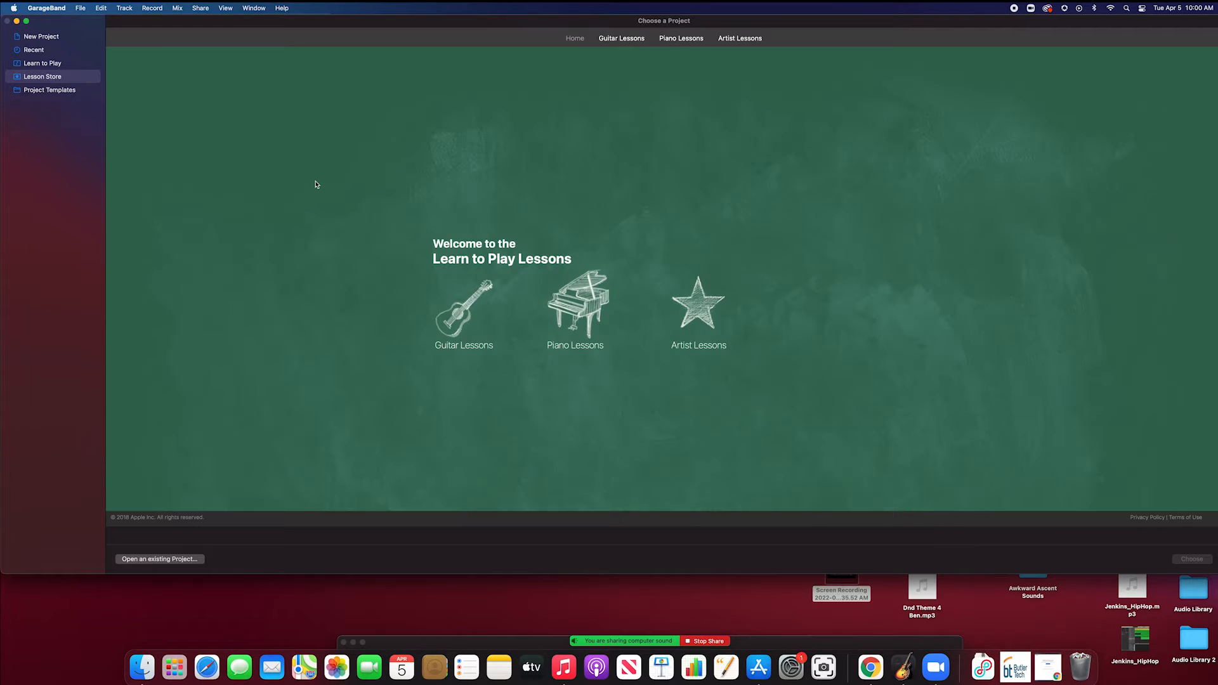
click(66, 64)
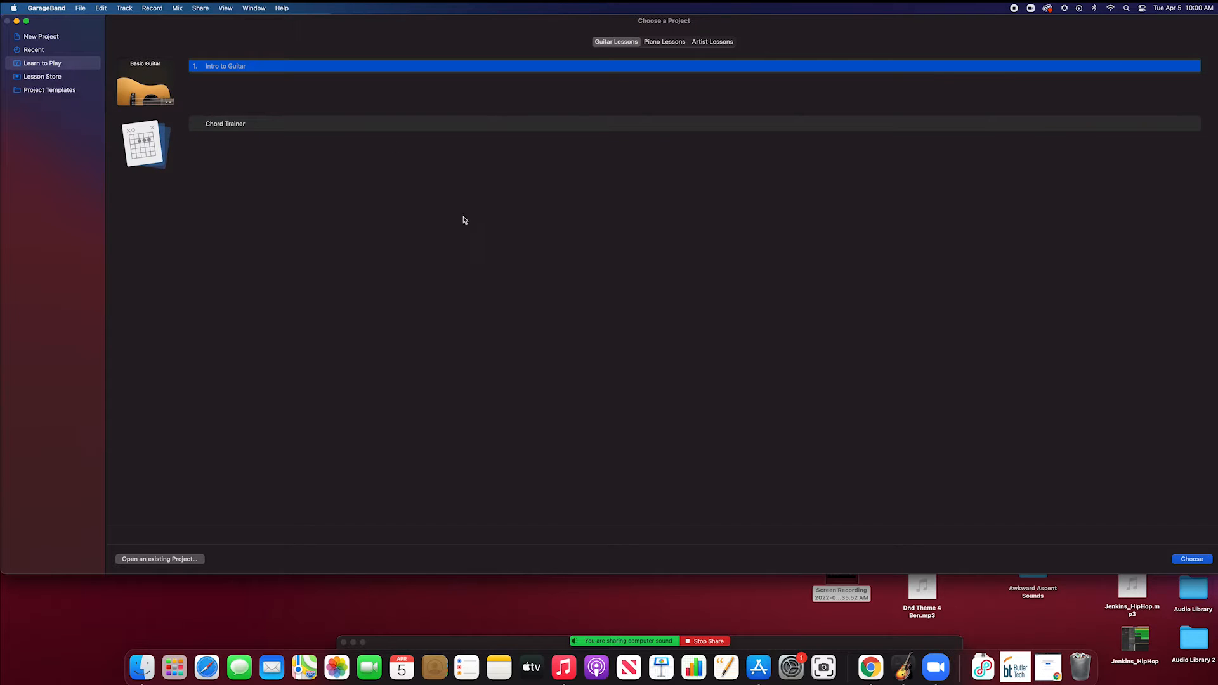
click(48, 92)
click(281, 68)
click(351, 71)
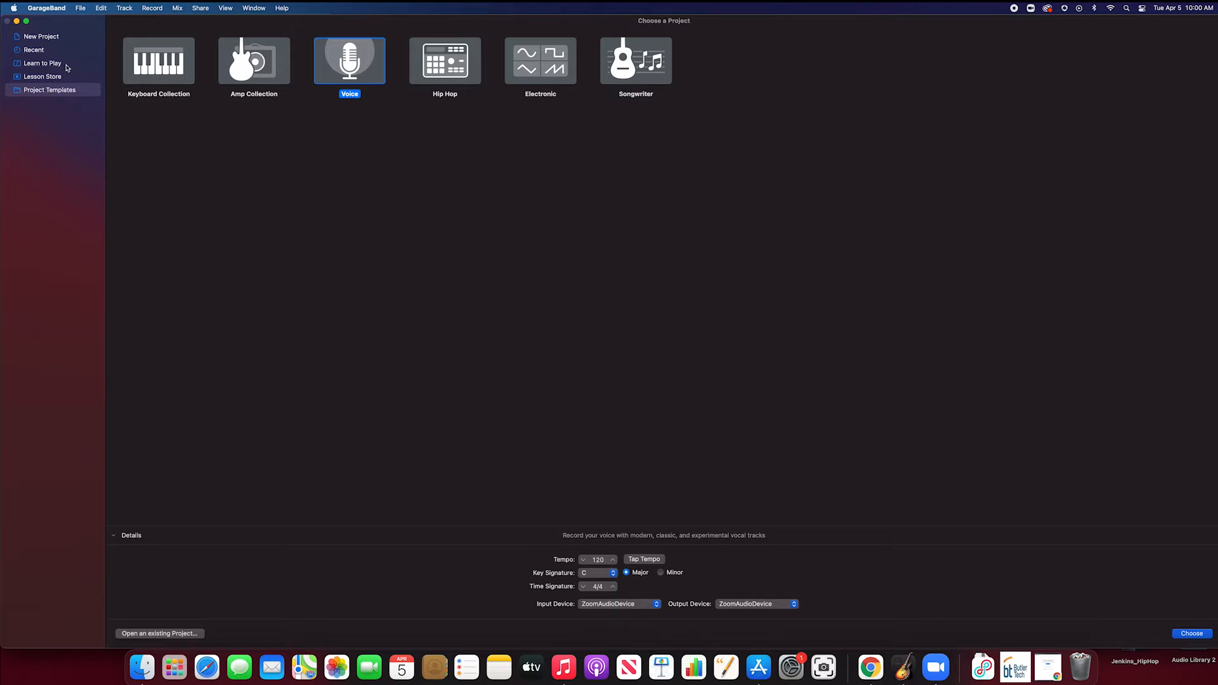
click(65, 54)
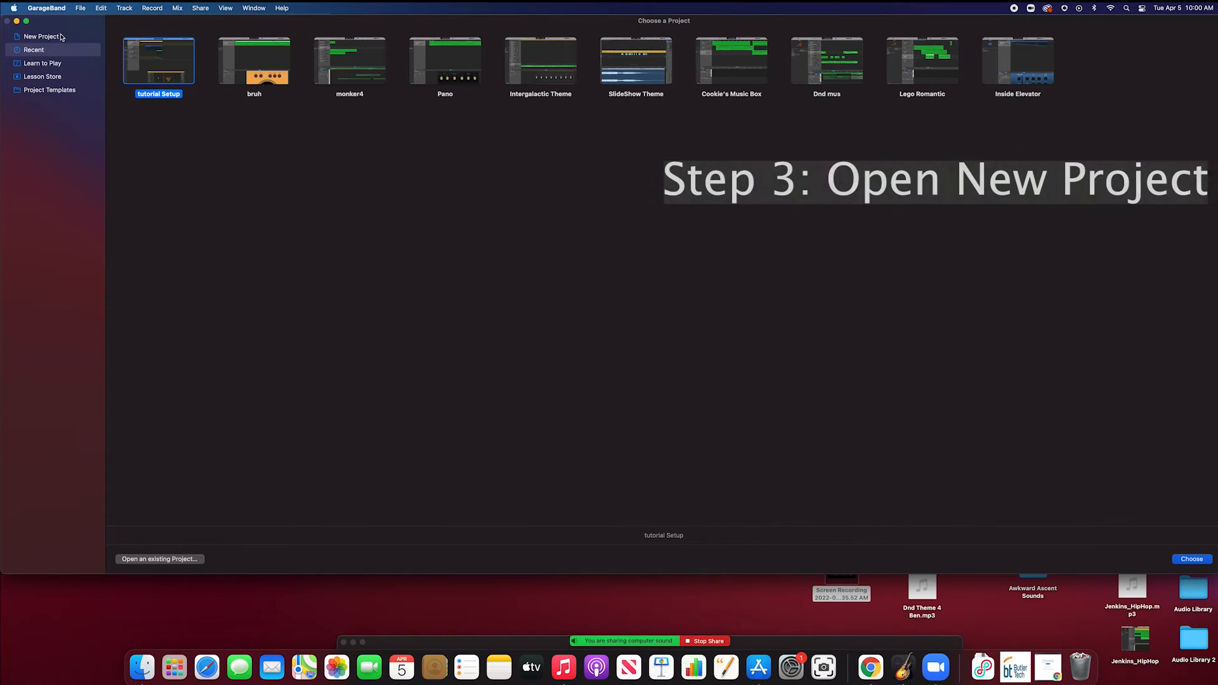
Create a new empty project with the default tempo, key and time signature
click(62, 38)
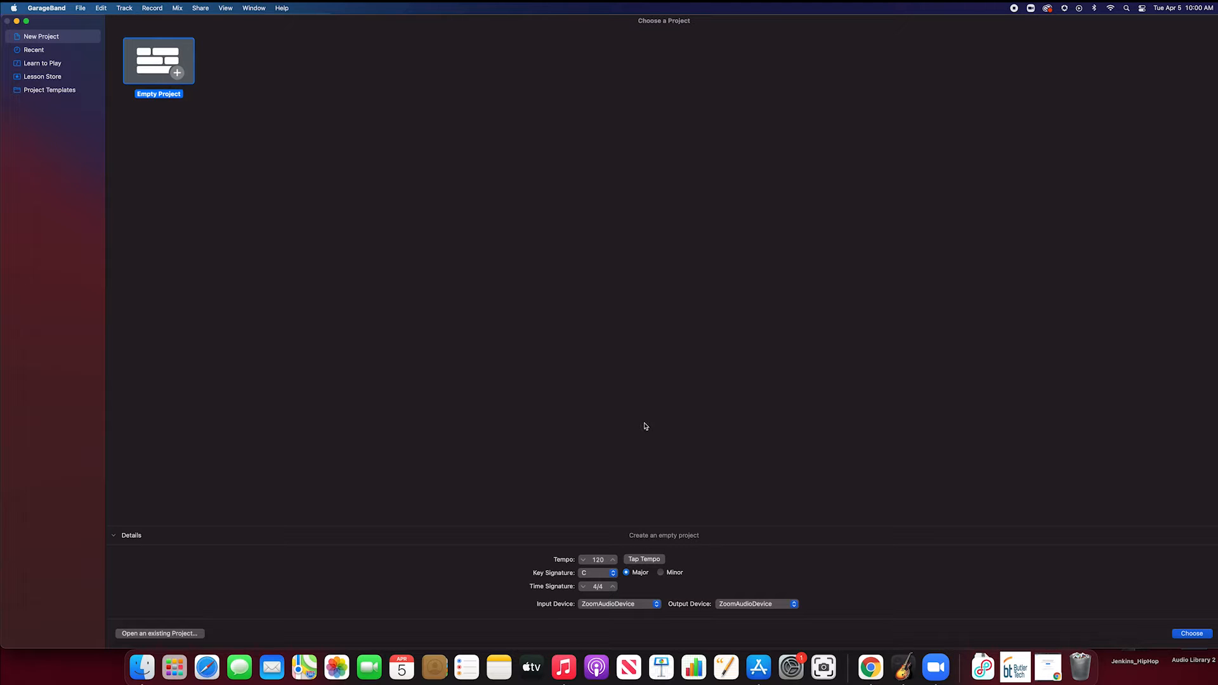
click(1206, 637)
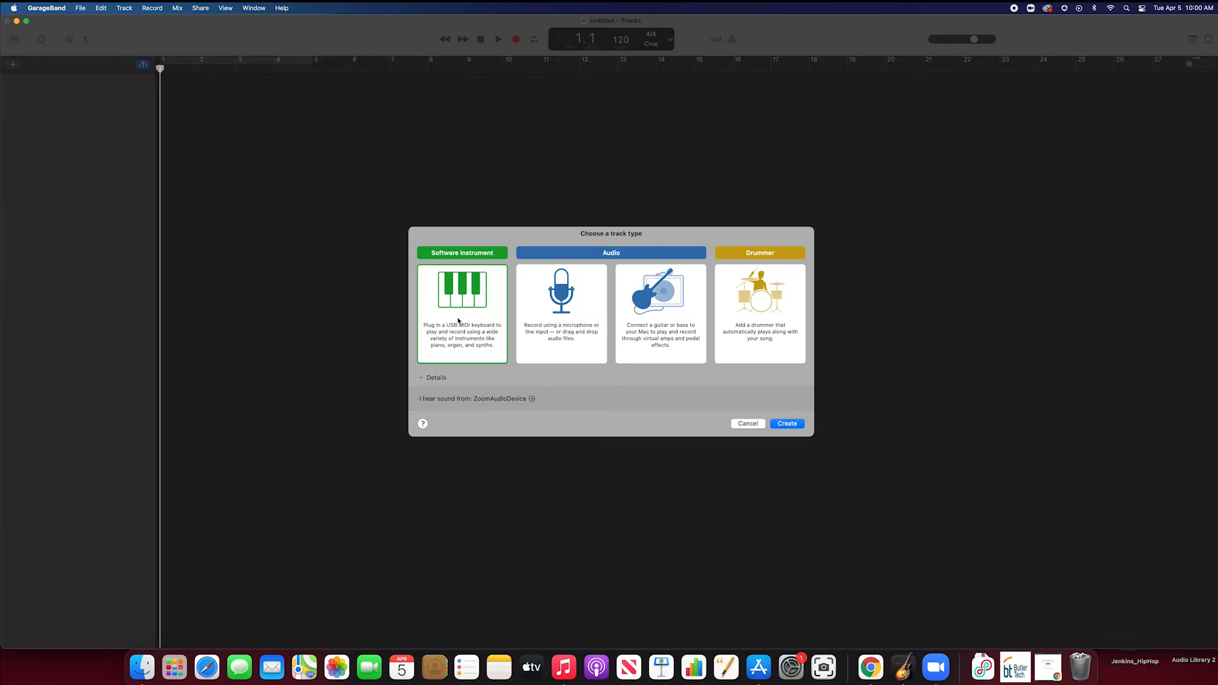
Examine the microphone, guitar and drummer track types, including the available audio inputs for a guitar track
click(552, 296)
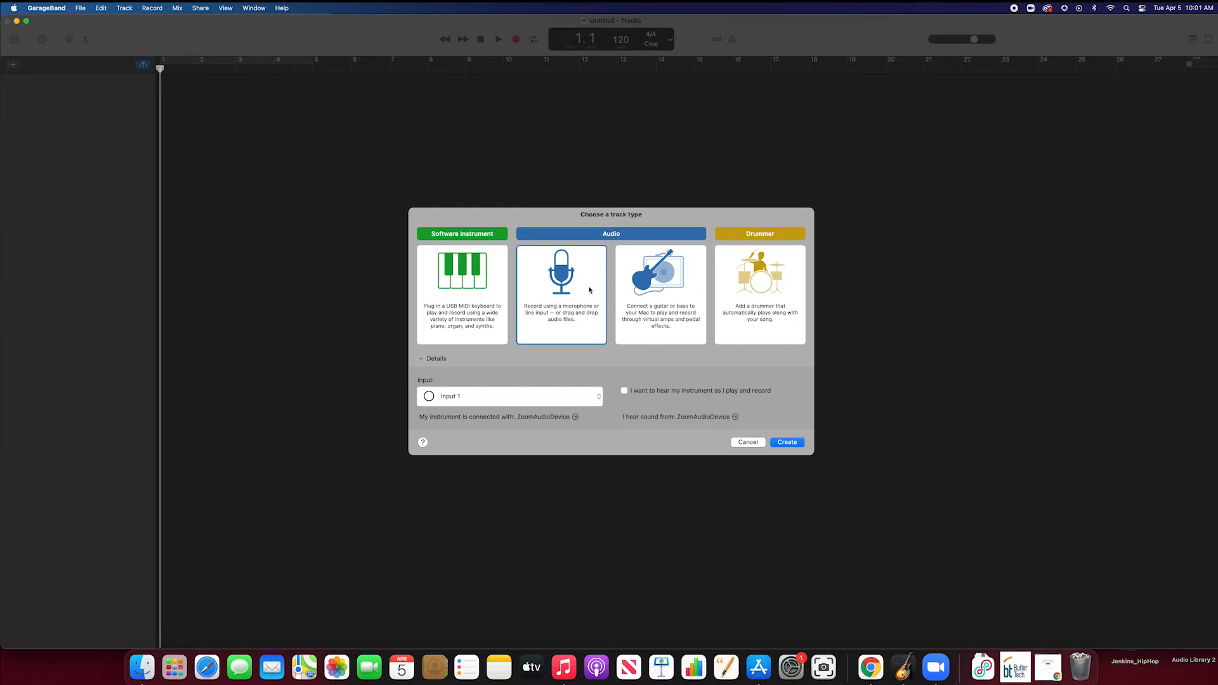
click(665, 290)
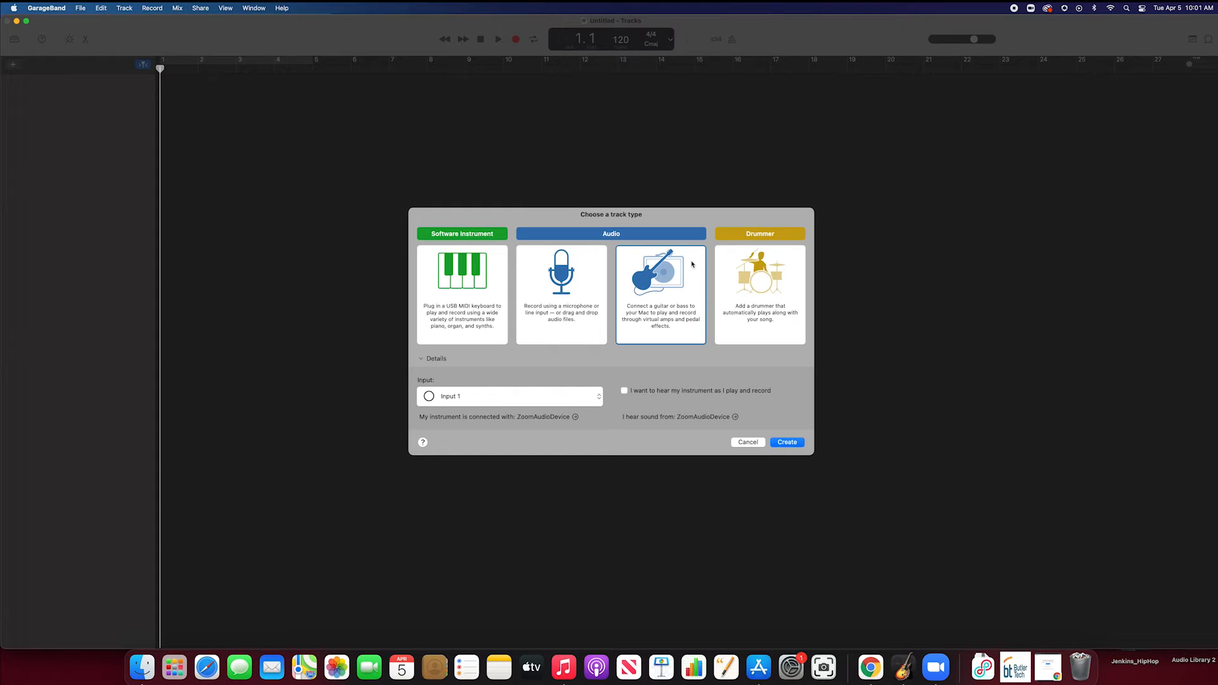
click(746, 276)
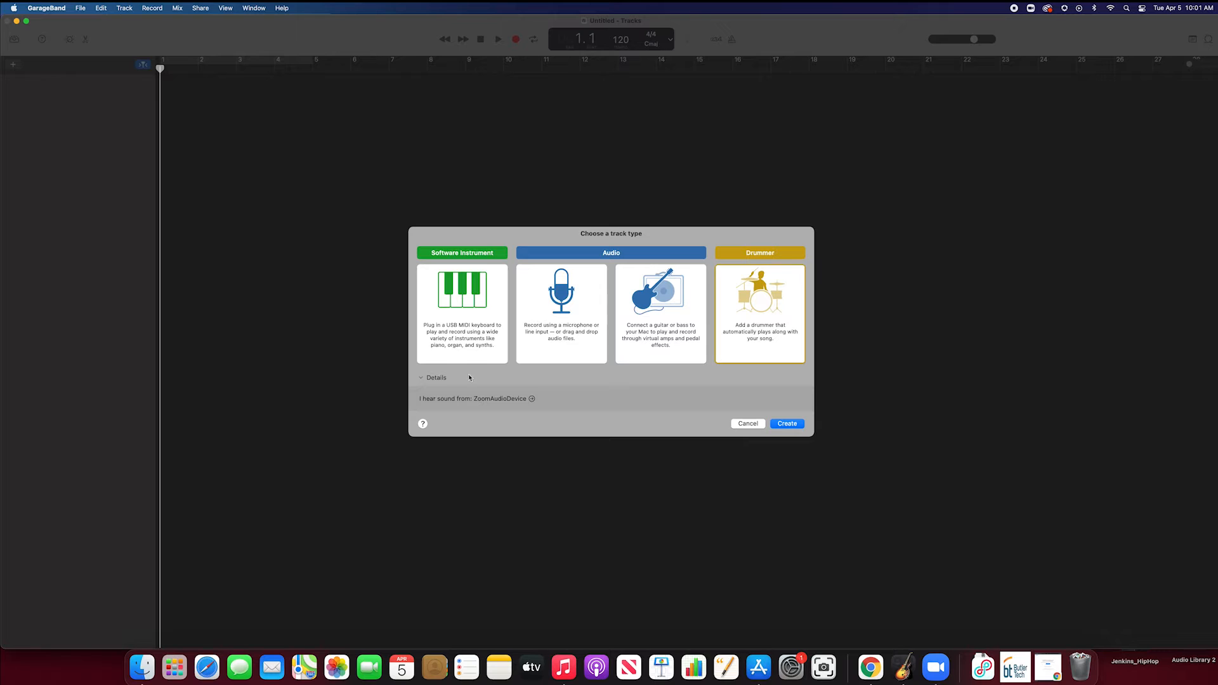
click(421, 379)
click(421, 390)
click(696, 313)
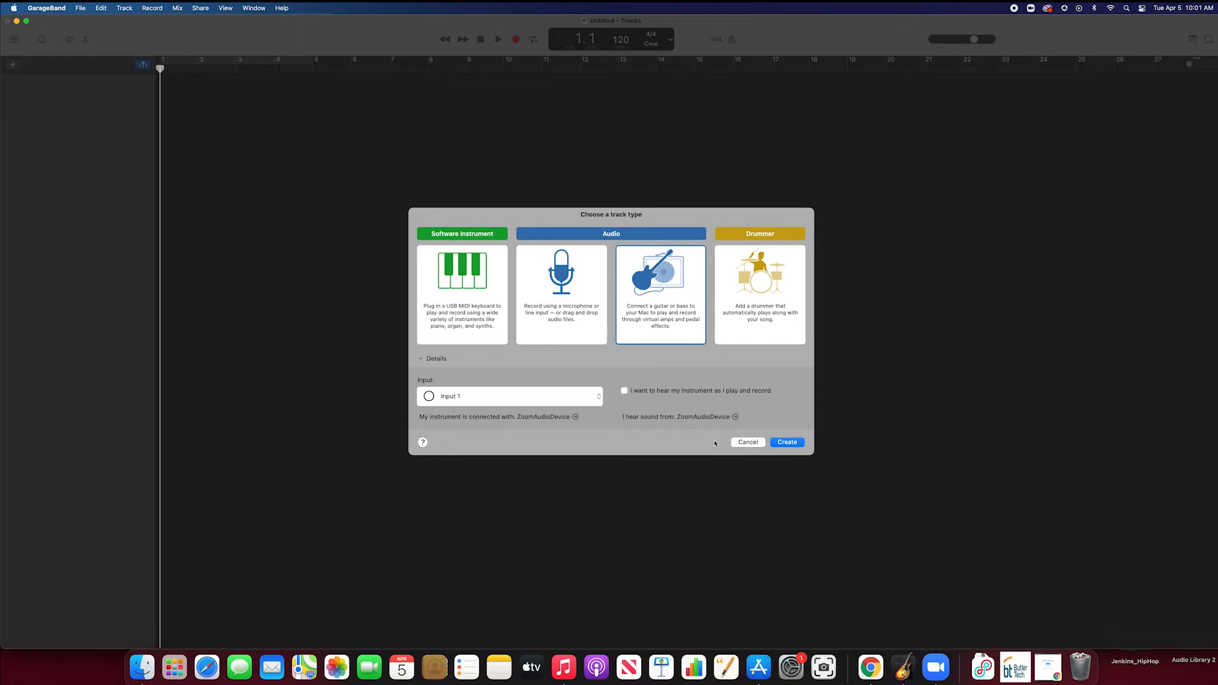
click(502, 396)
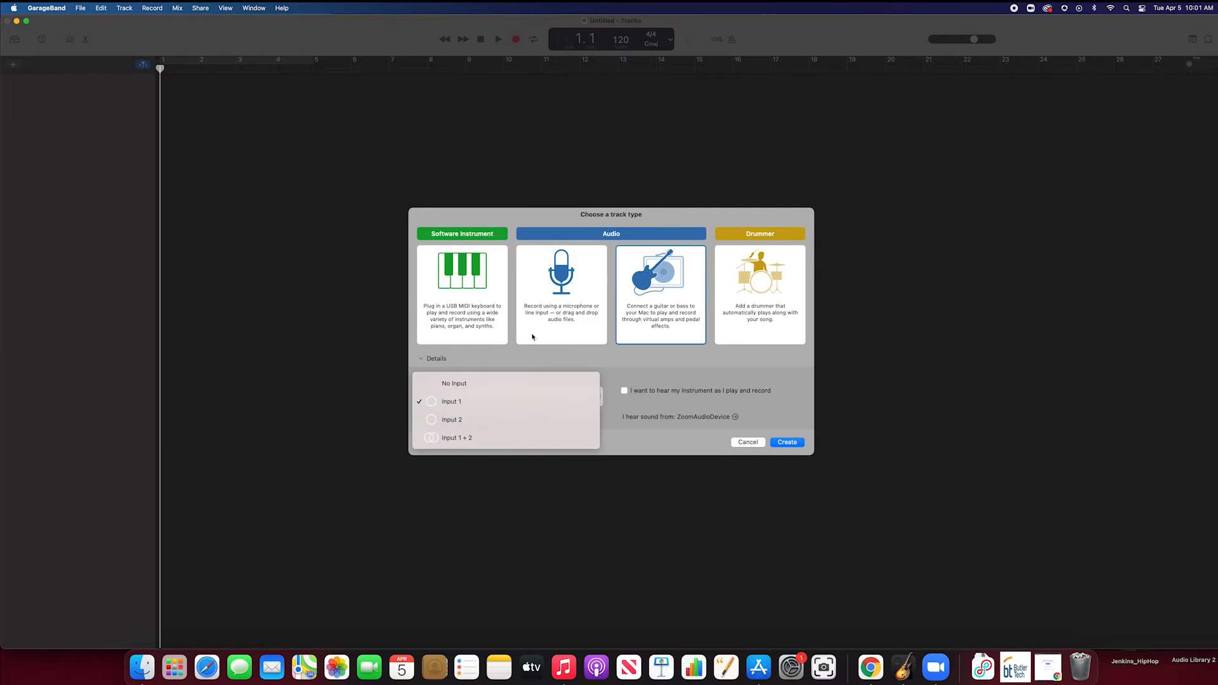
click(500, 396)
click(500, 396)
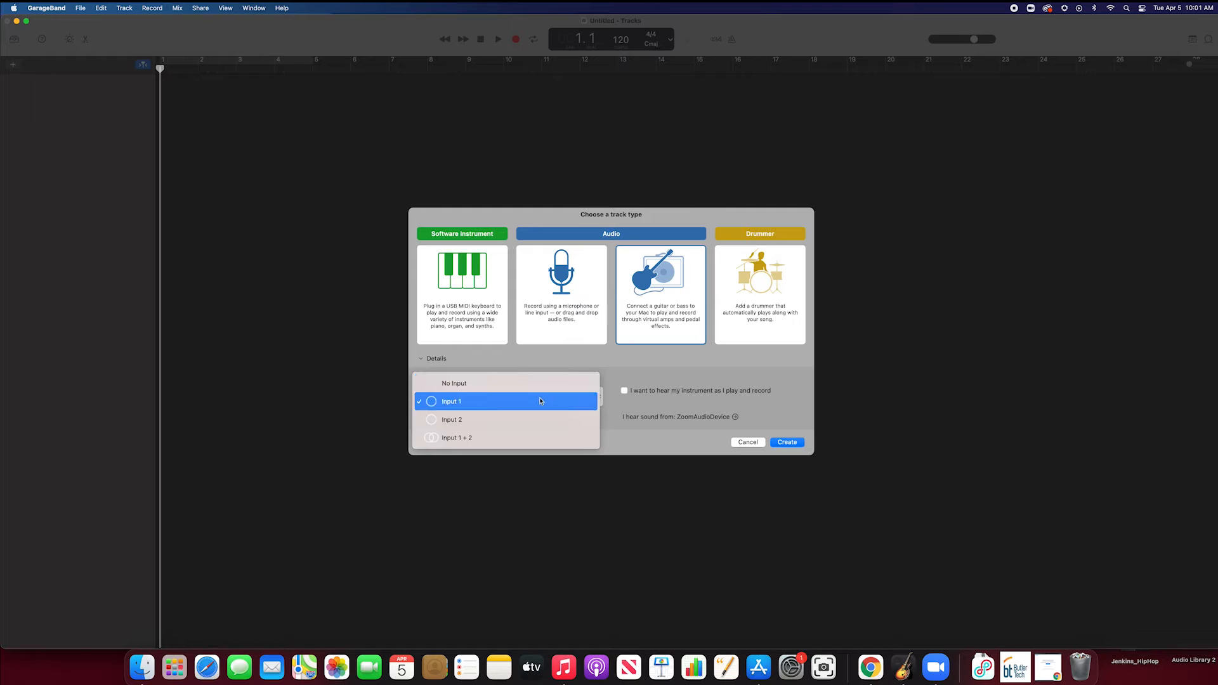
click(570, 365)
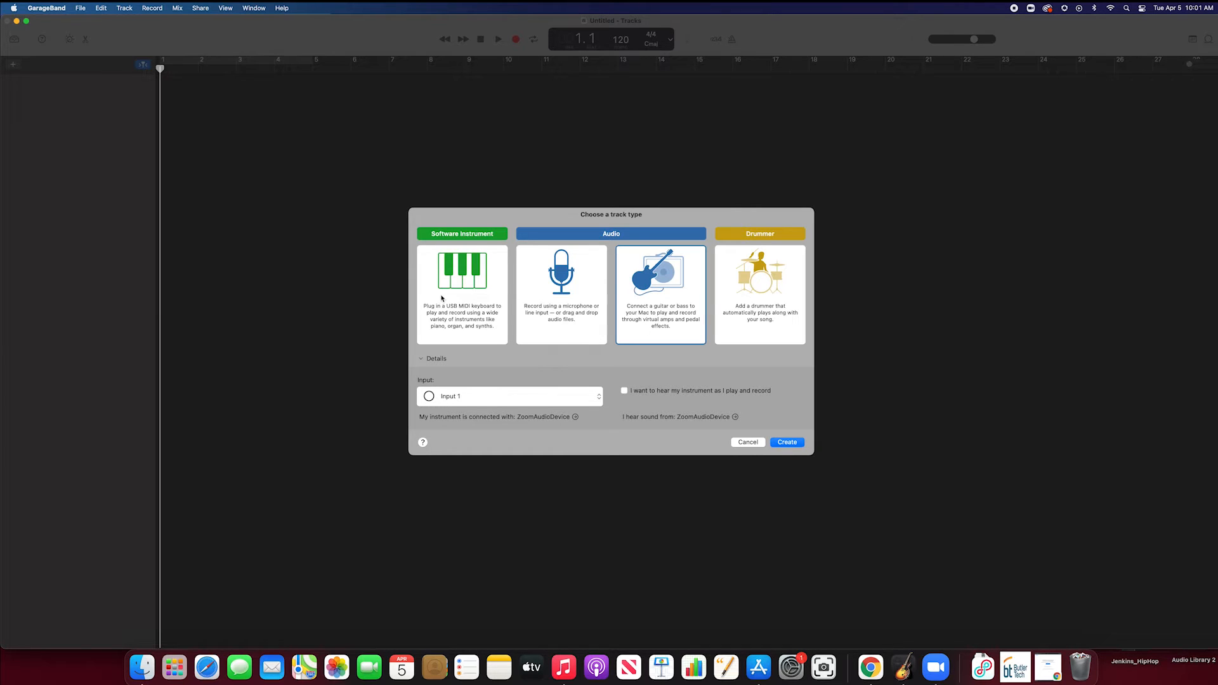
Add a Drummer track to the empty project
click(751, 307)
click(787, 423)
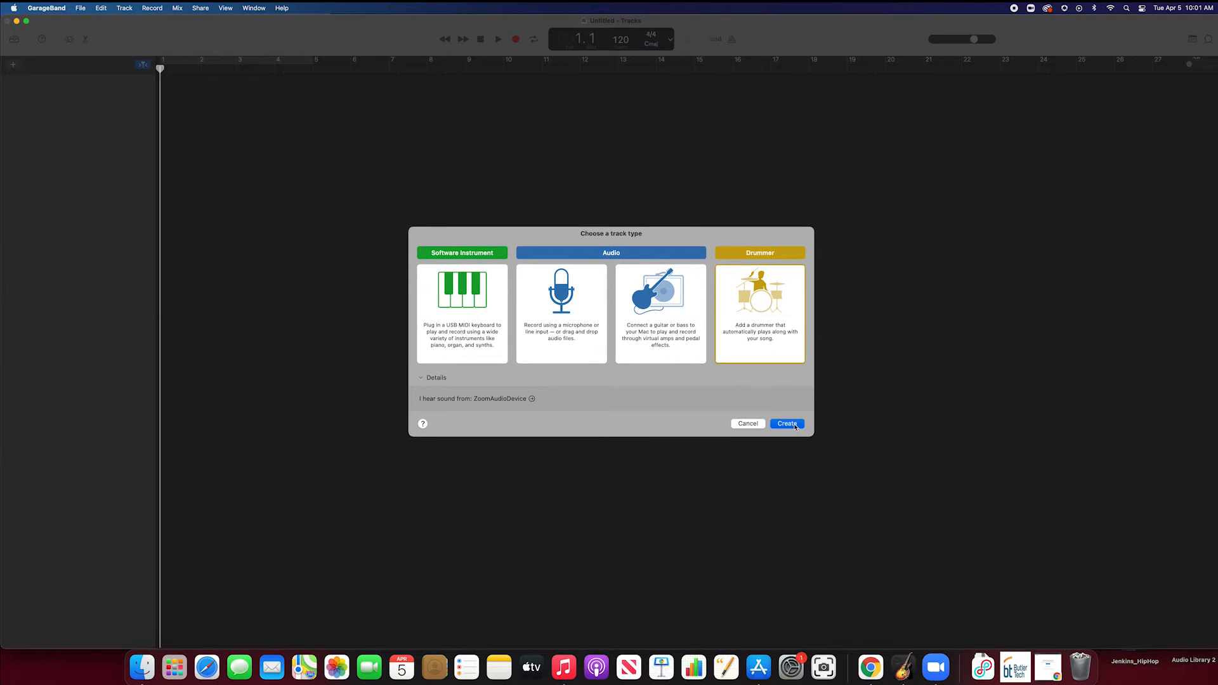
click(452, 290)
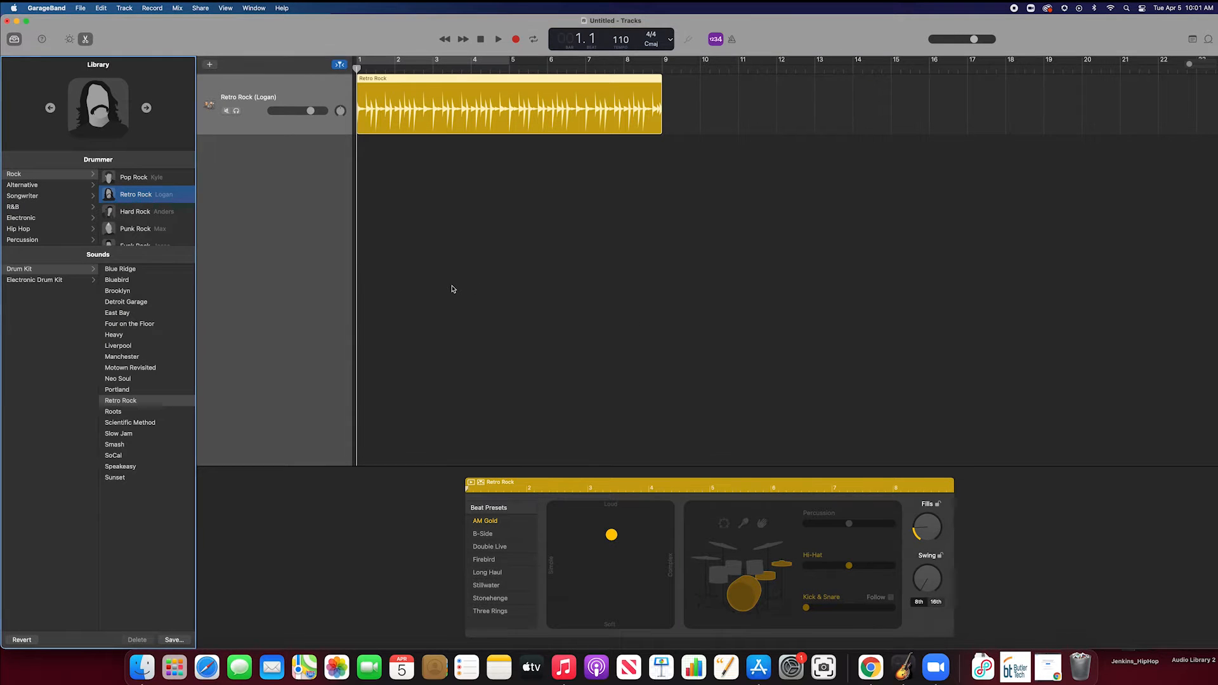
Audition the Hard Rock and Punk Rock drummers and return the track to the Retro Rock drummer
click(129, 213)
key(space)
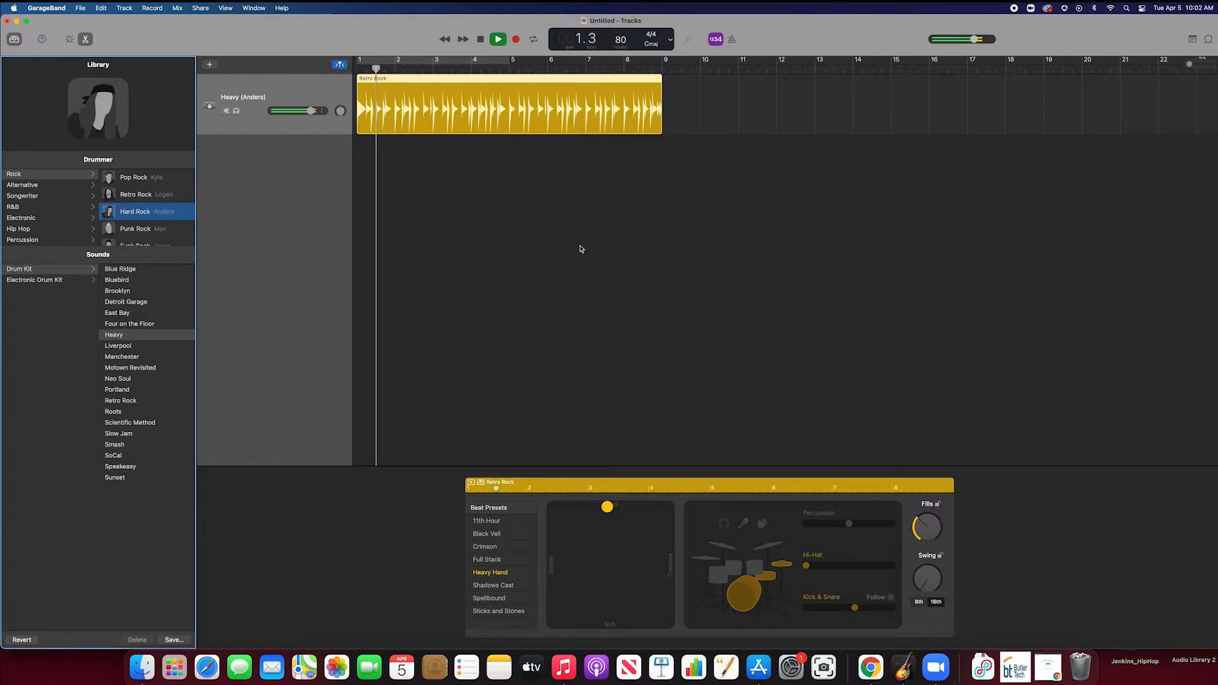
key(space)
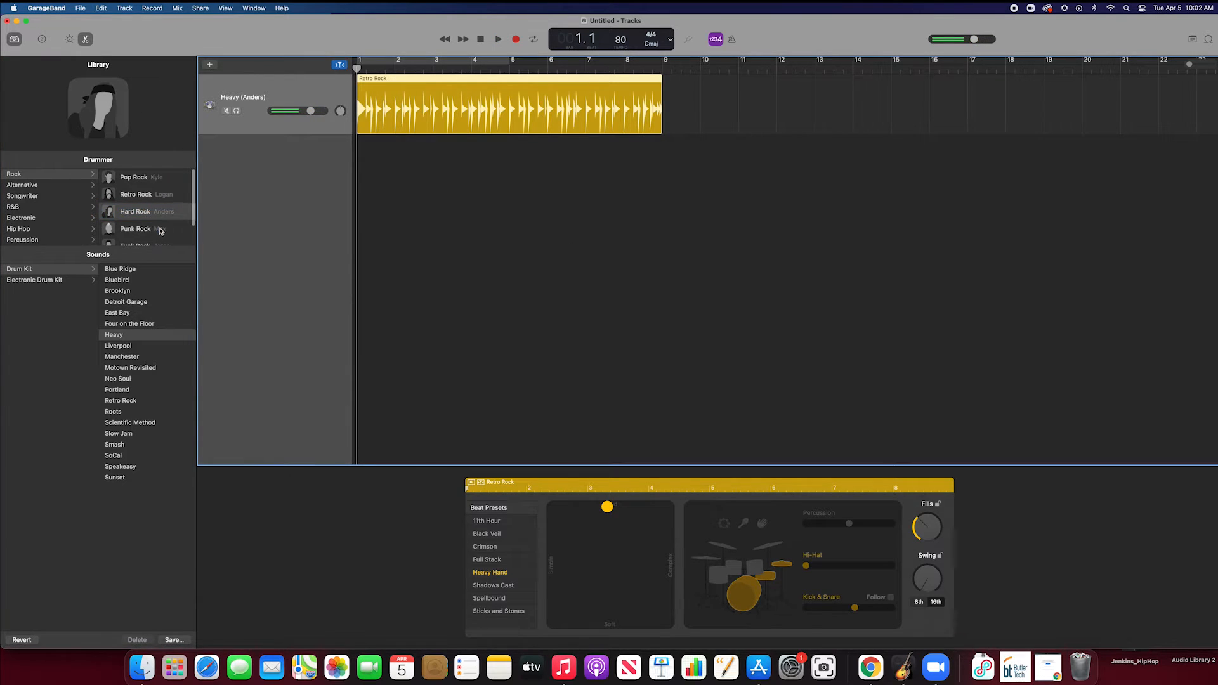
click(159, 229)
key(space)
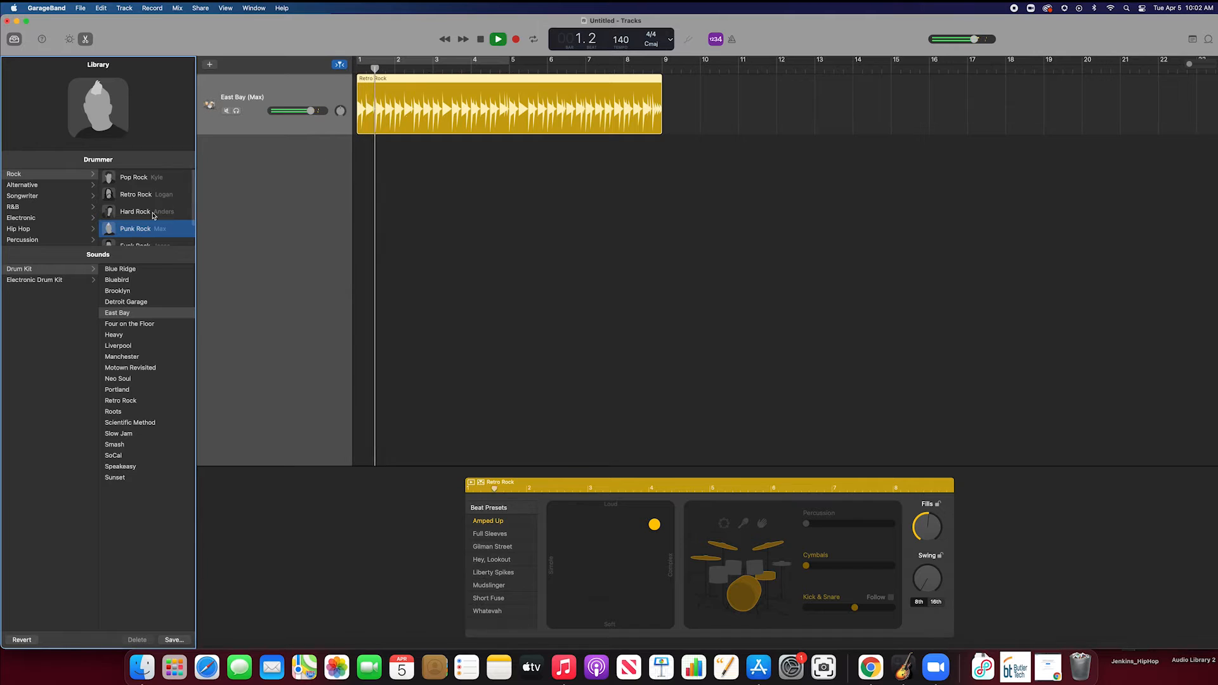
click(147, 193)
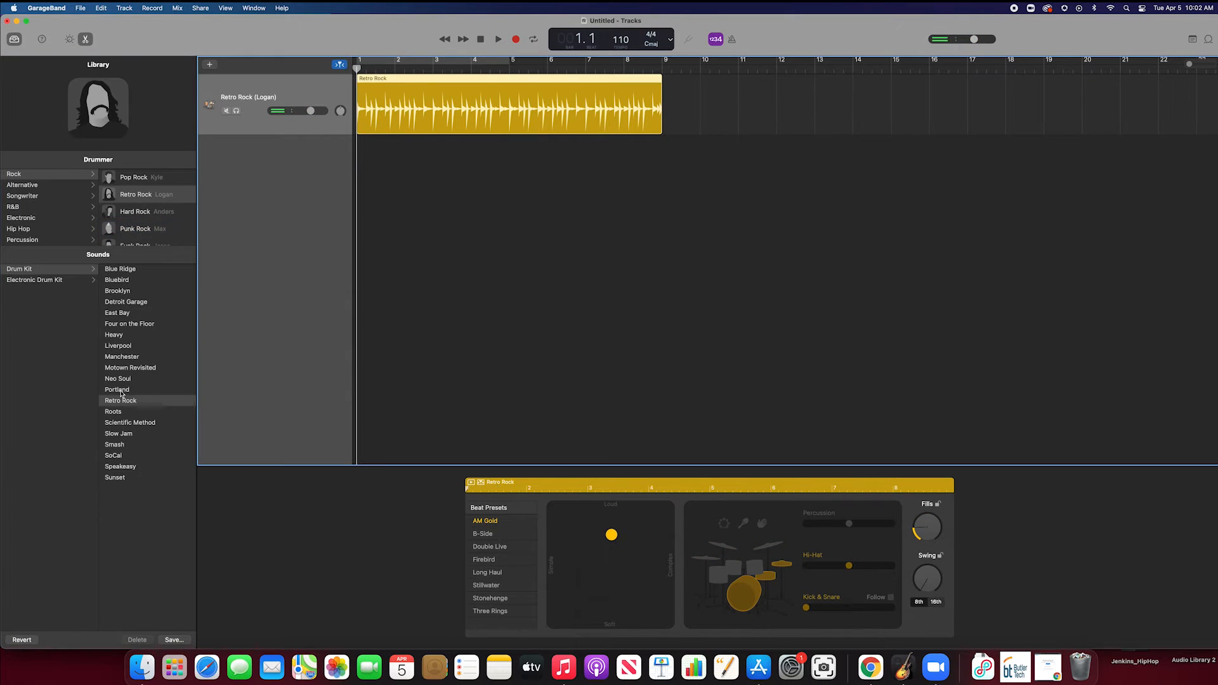
Audition the Portland drum kit and switch the drummer track to the East Bay kit
click(120, 391)
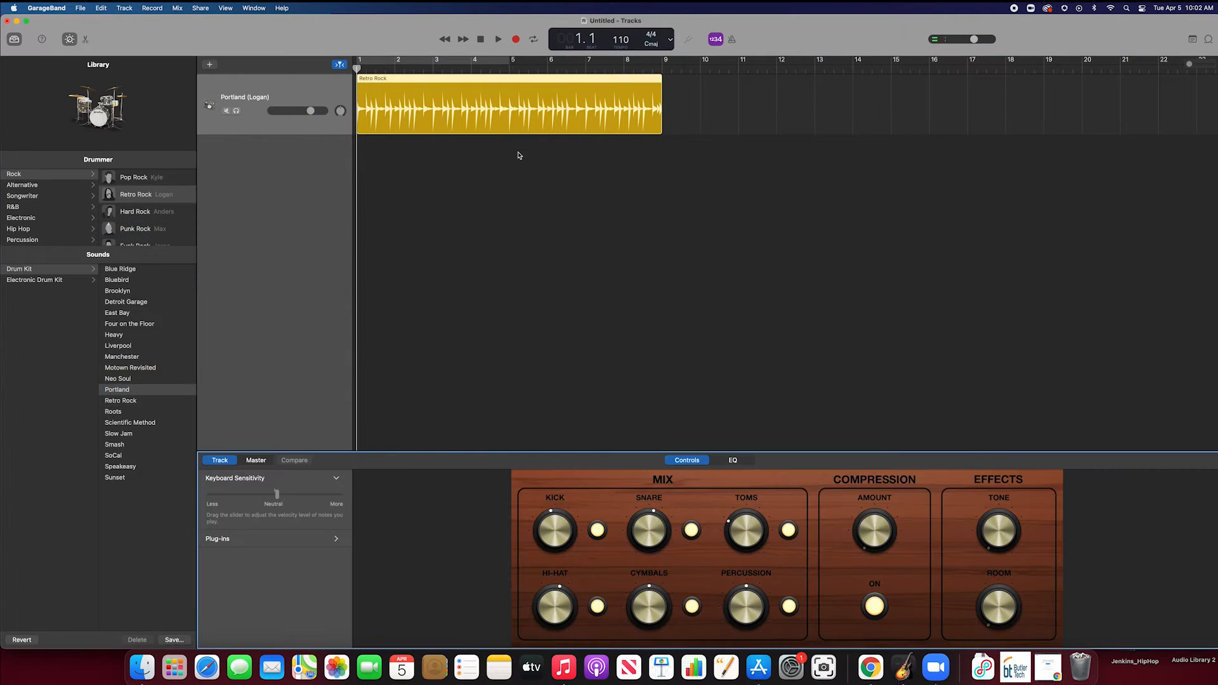
key(space)
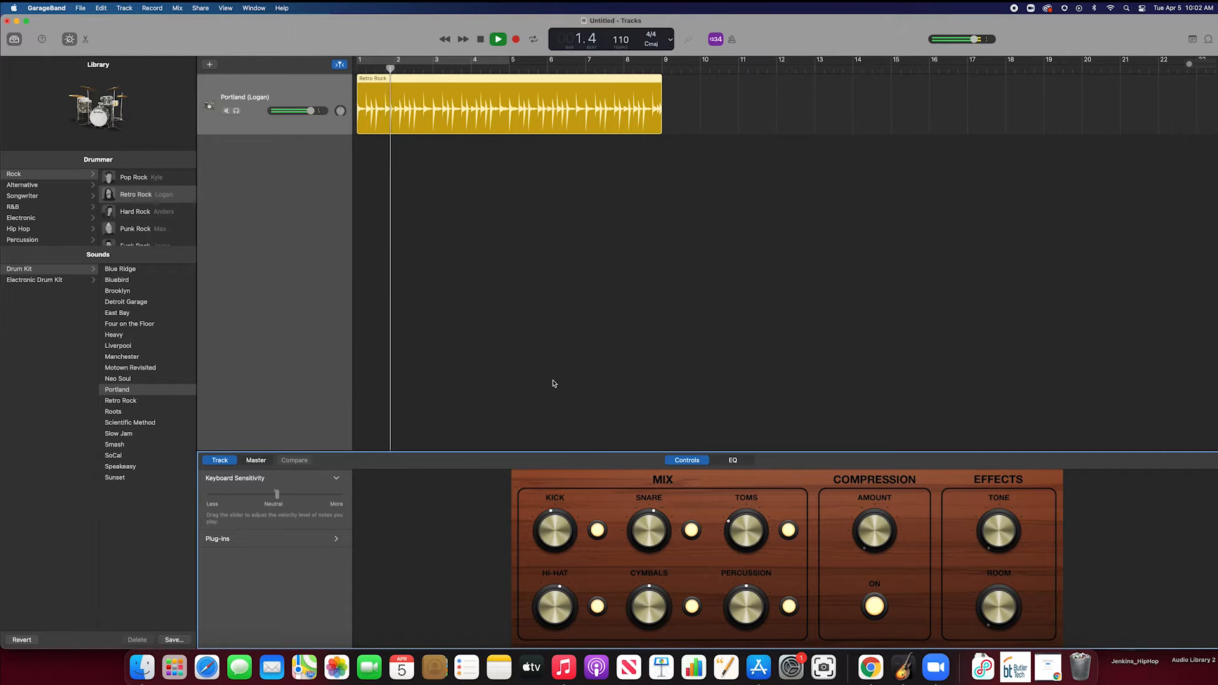
key(space)
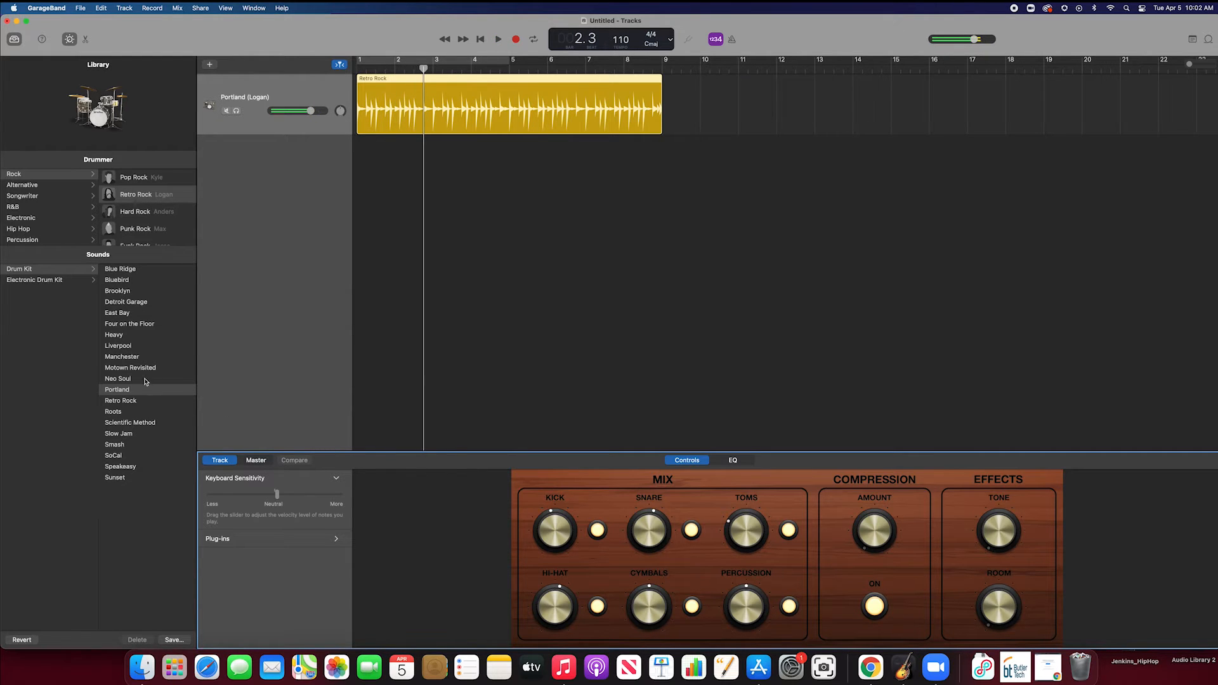
click(150, 367)
key(space)
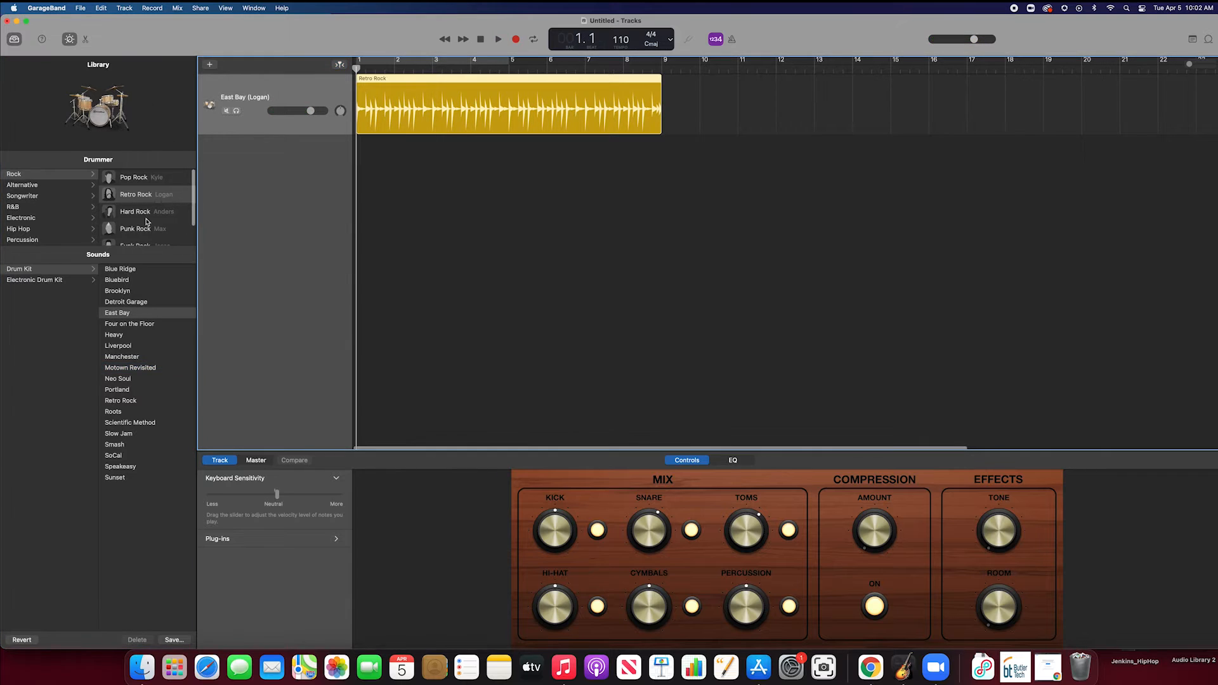
Open the Retro Rock drummer's beat editor and audition a softer, more complex beat
click(130, 194)
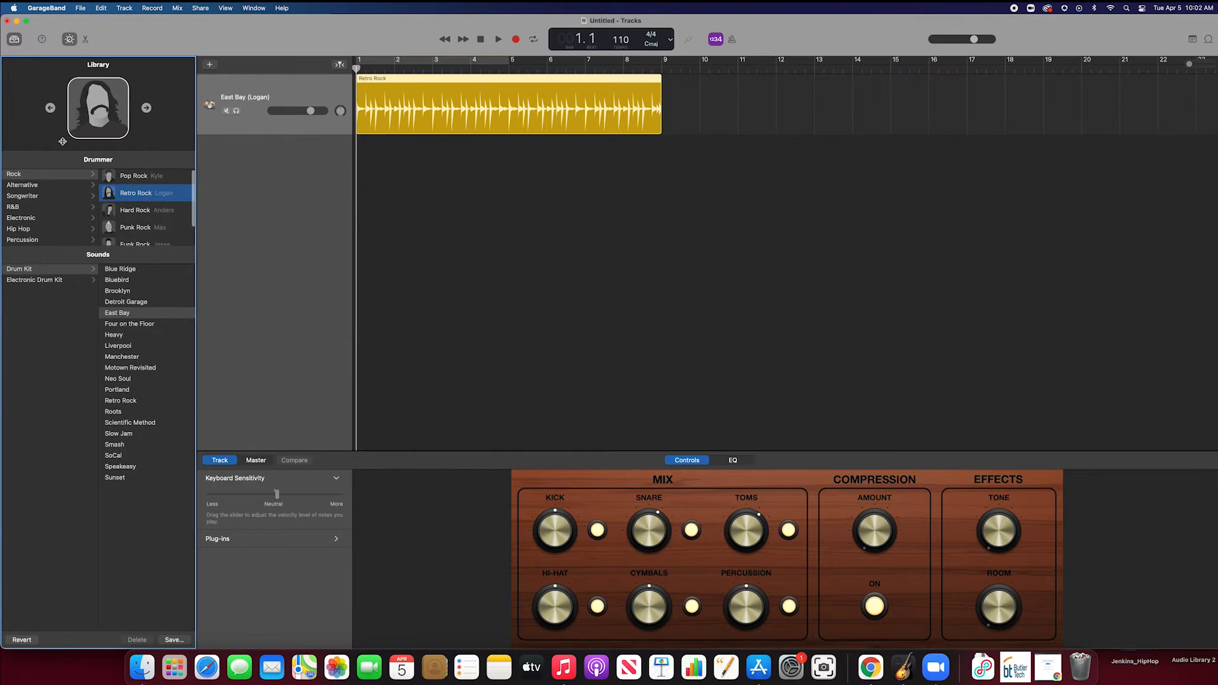
key(e)
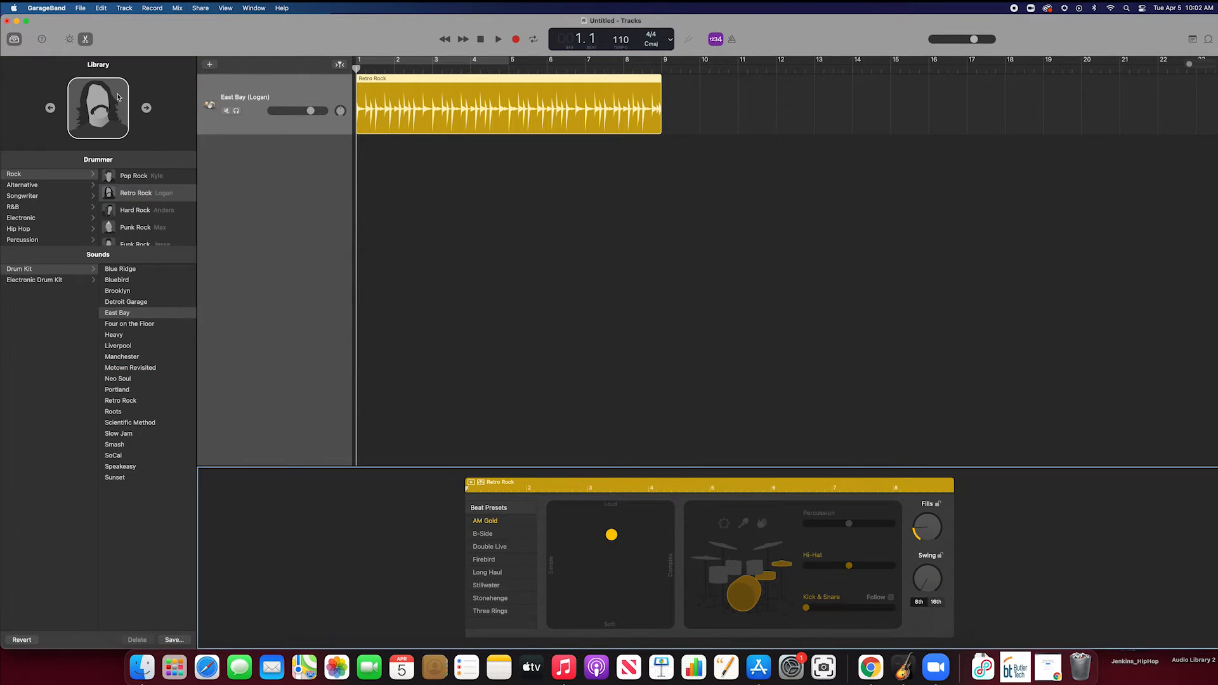
drag(611, 535, 660, 570)
key(space)
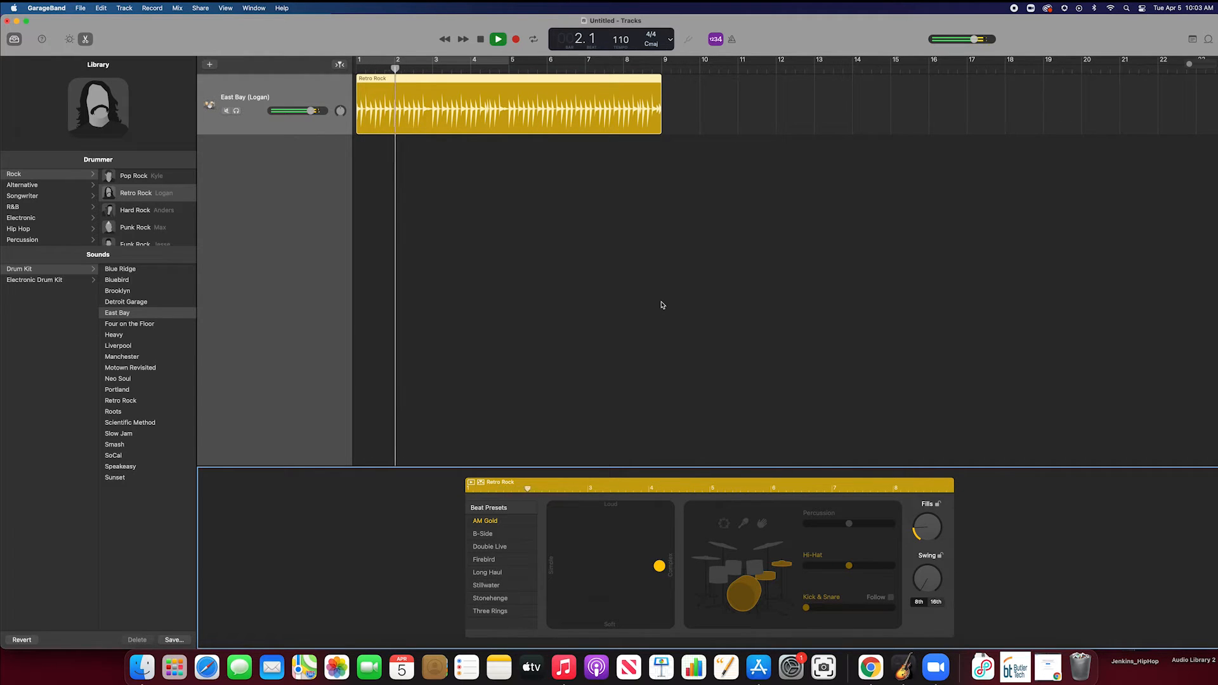
key(space)
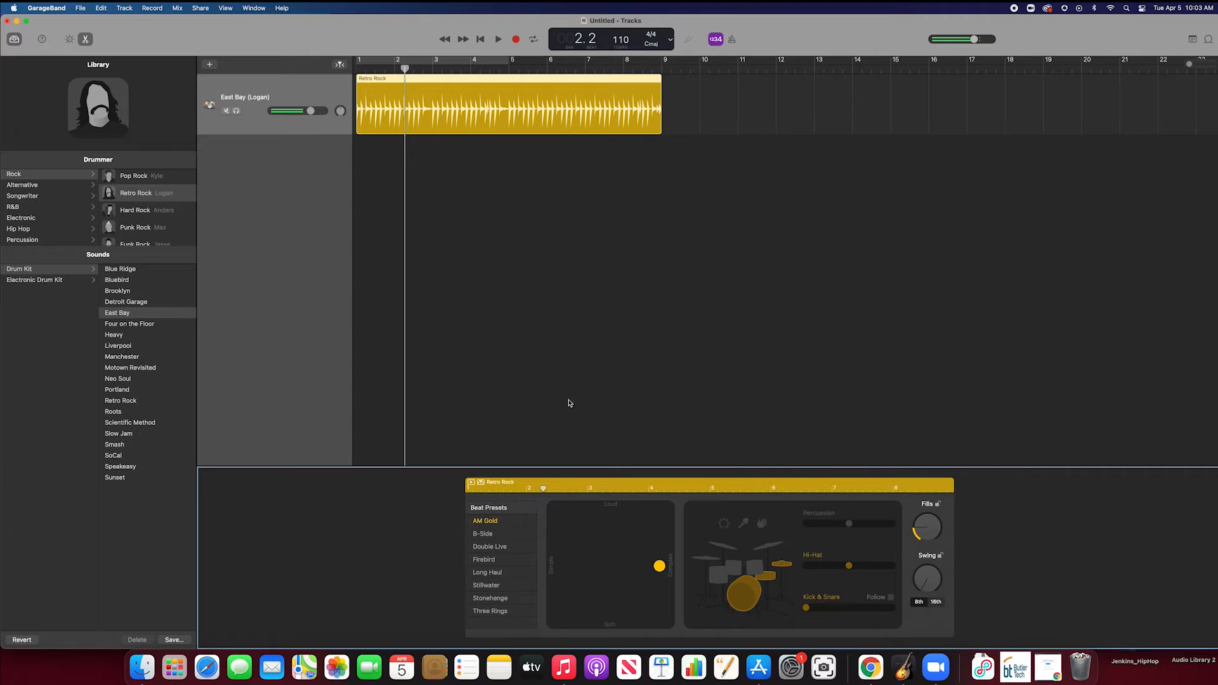
Center the beat between Simple and Complex and between Loud and Soft, and replace the hi-hat with toms
drag(660, 567, 610, 569)
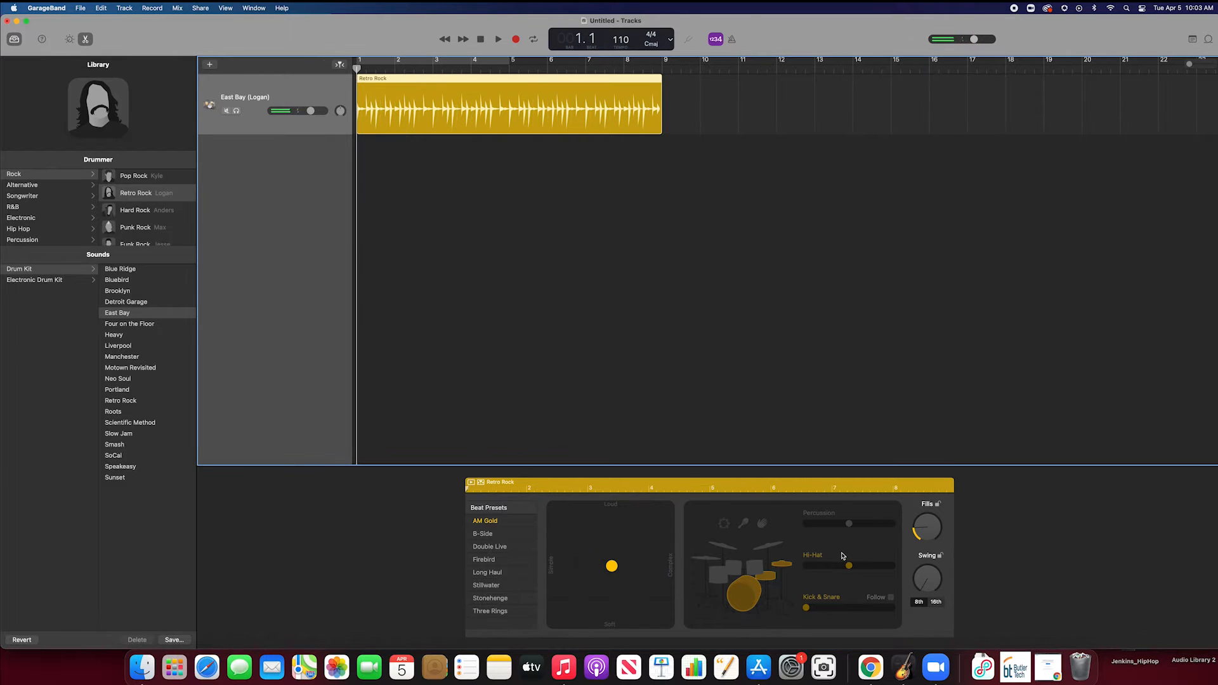
click(752, 568)
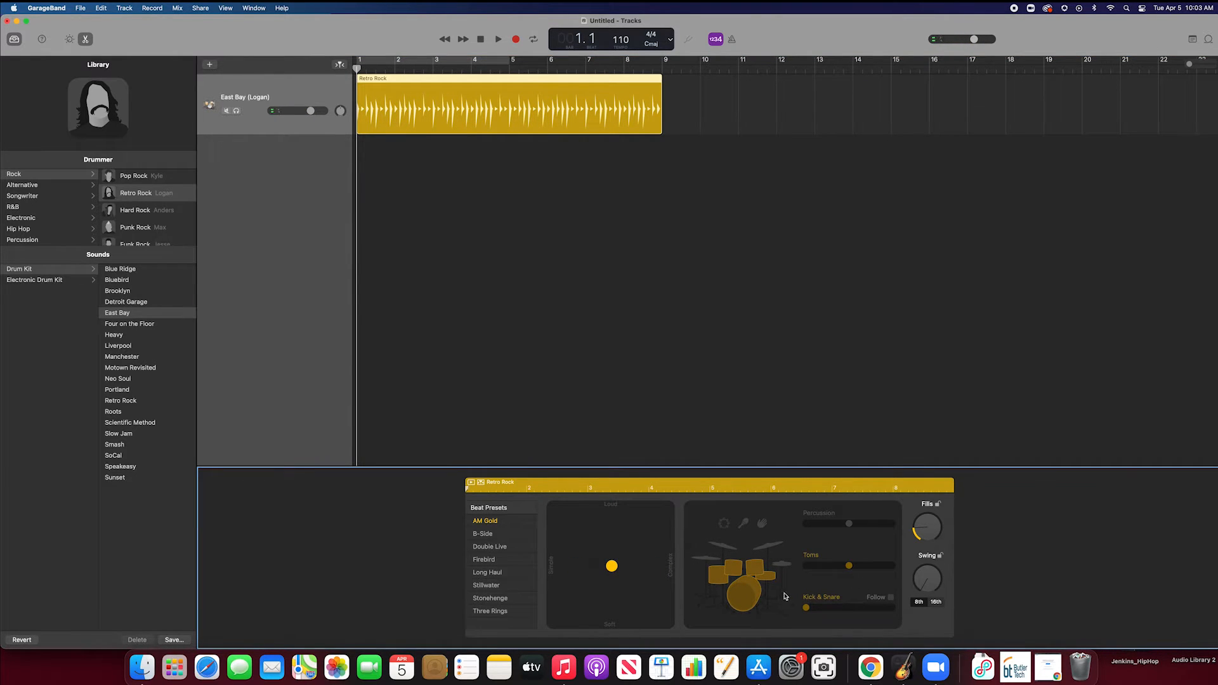
Try a higher Kick & Snare pattern during playback, restore the lowest one, and switch from toms to hi-hat
drag(805, 608, 860, 610)
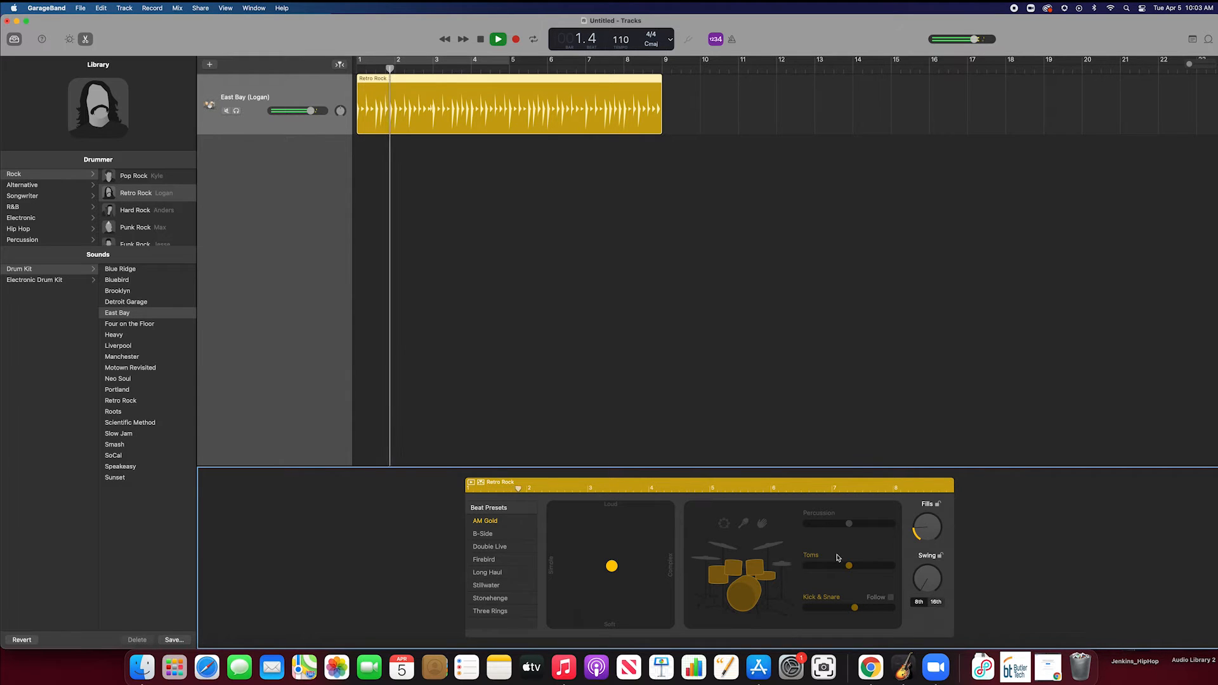
drag(855, 608, 804, 607)
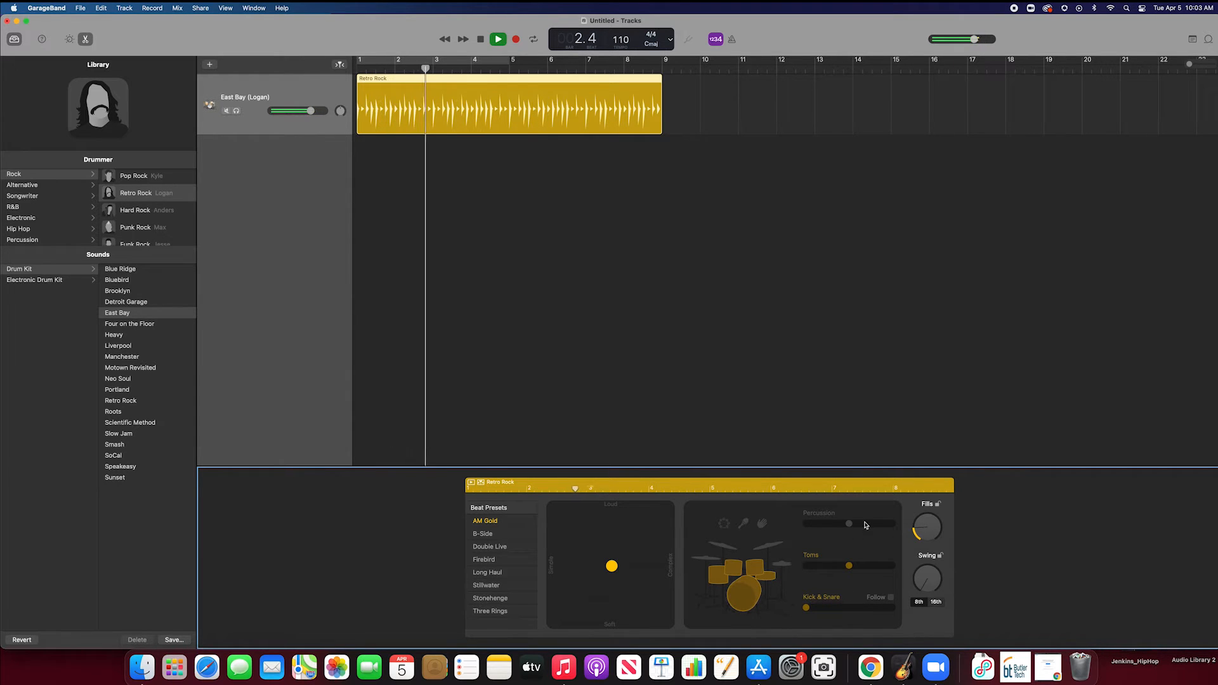
click(780, 563)
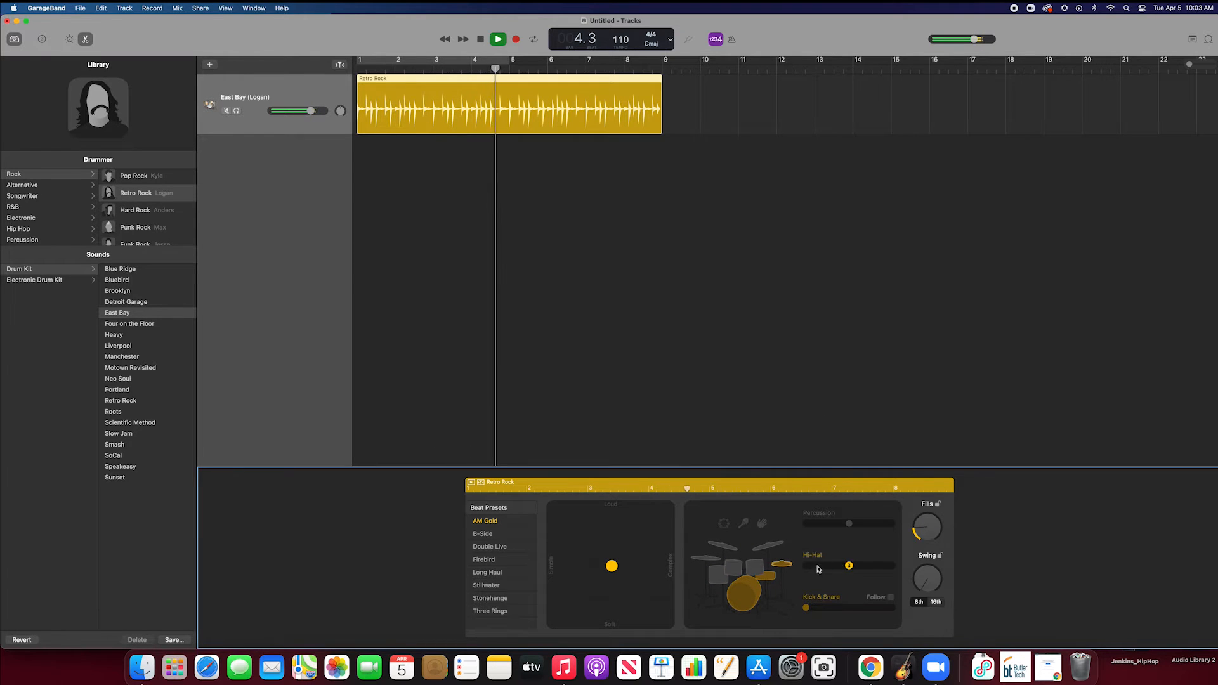
Stop playback, return the playhead to the start of the project, and undo the last drum kit change
key(space)
drag(530, 68, 356, 68)
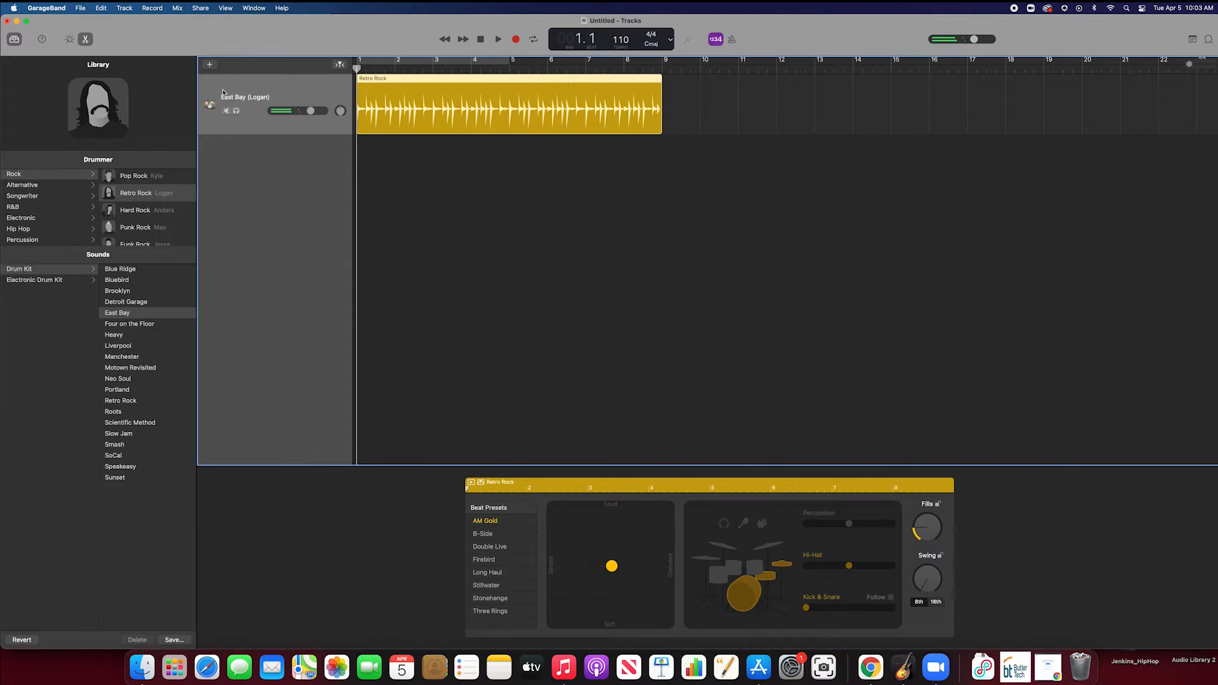
key(super+z)
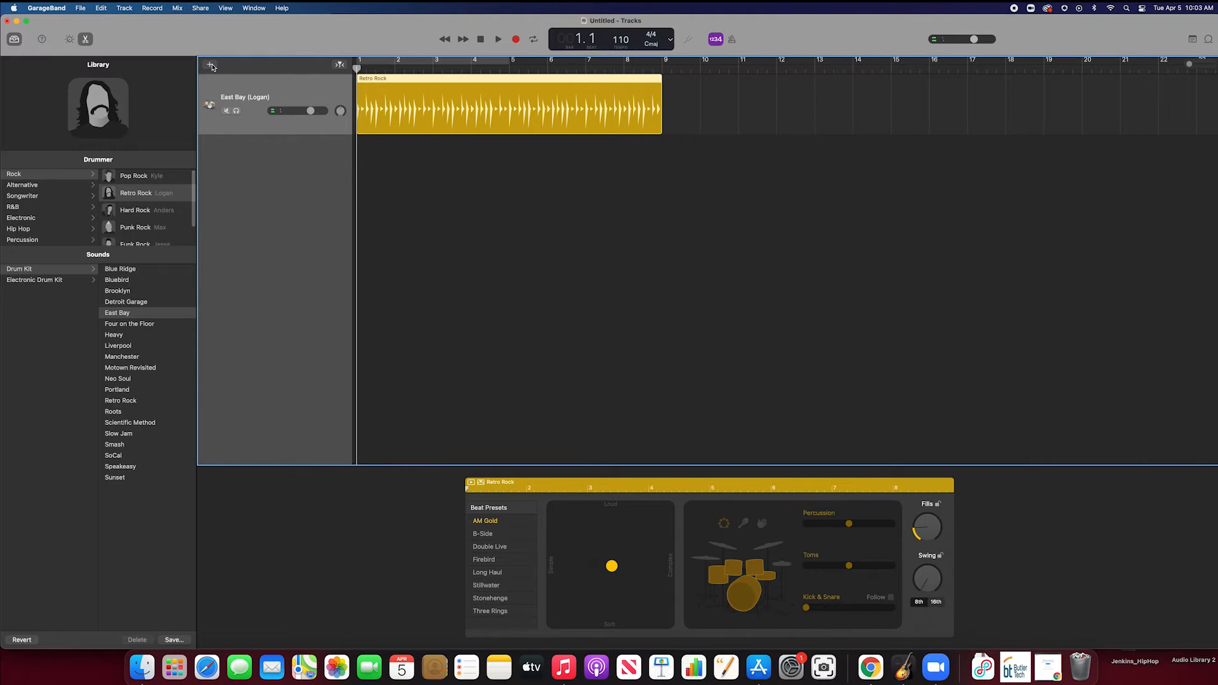
Add an audio track for recording from a microphone or line source, using Input 1
click(212, 65)
click(572, 293)
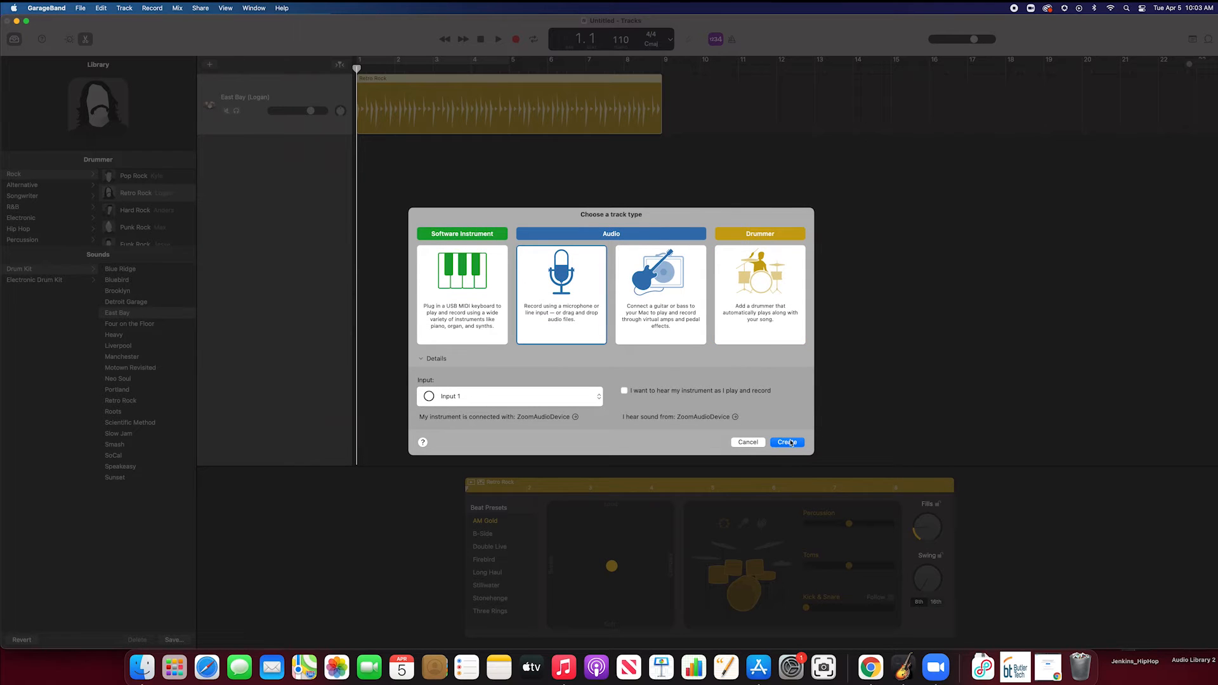
click(790, 443)
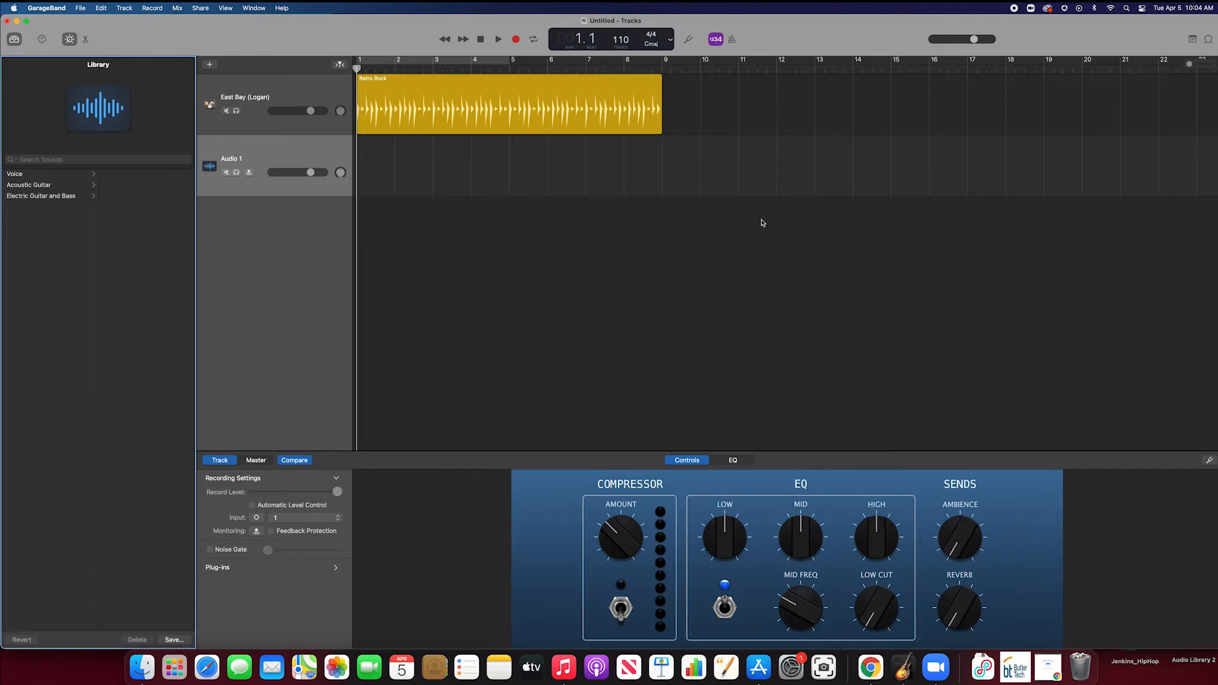
Audition several Apple Loops and place the 70s Electric Piano 11 loop on the empty audio track at bar 4
click(1209, 40)
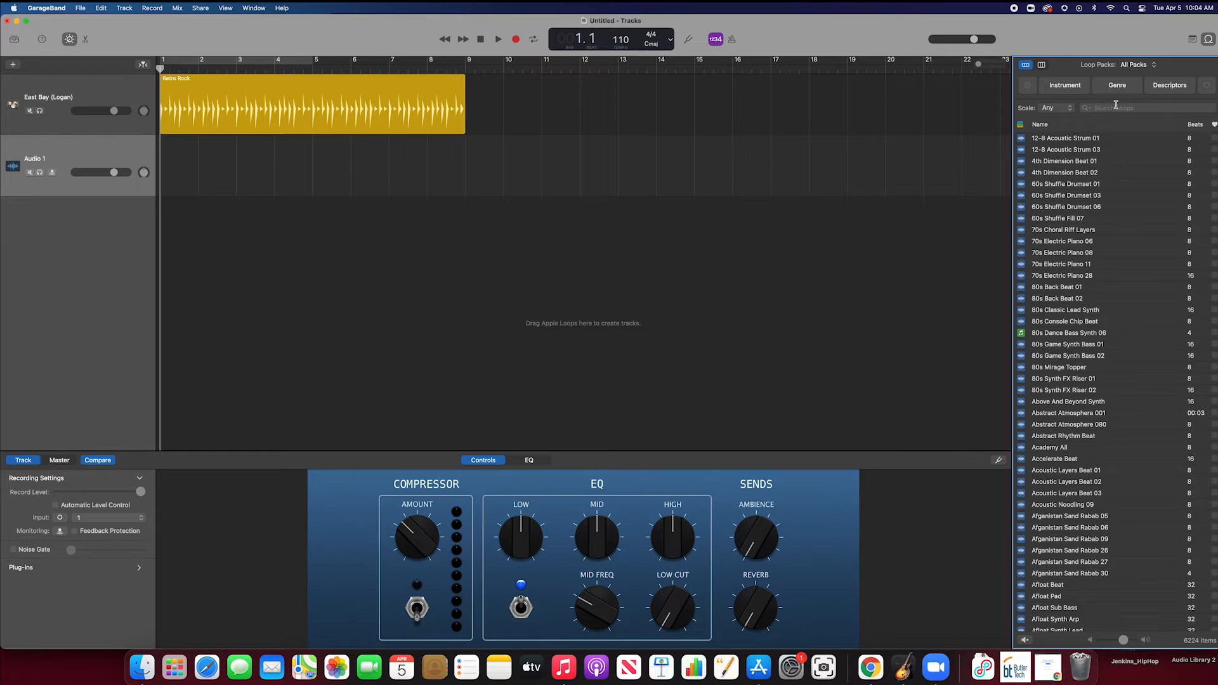
click(1064, 208)
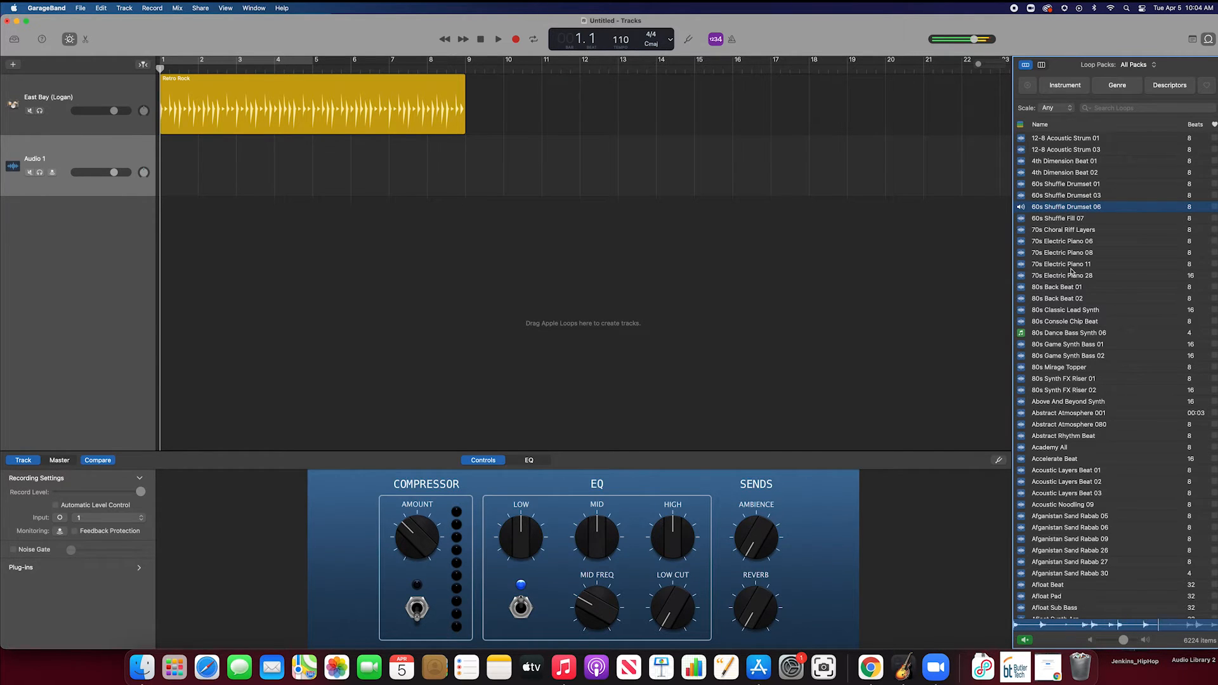
click(1072, 298)
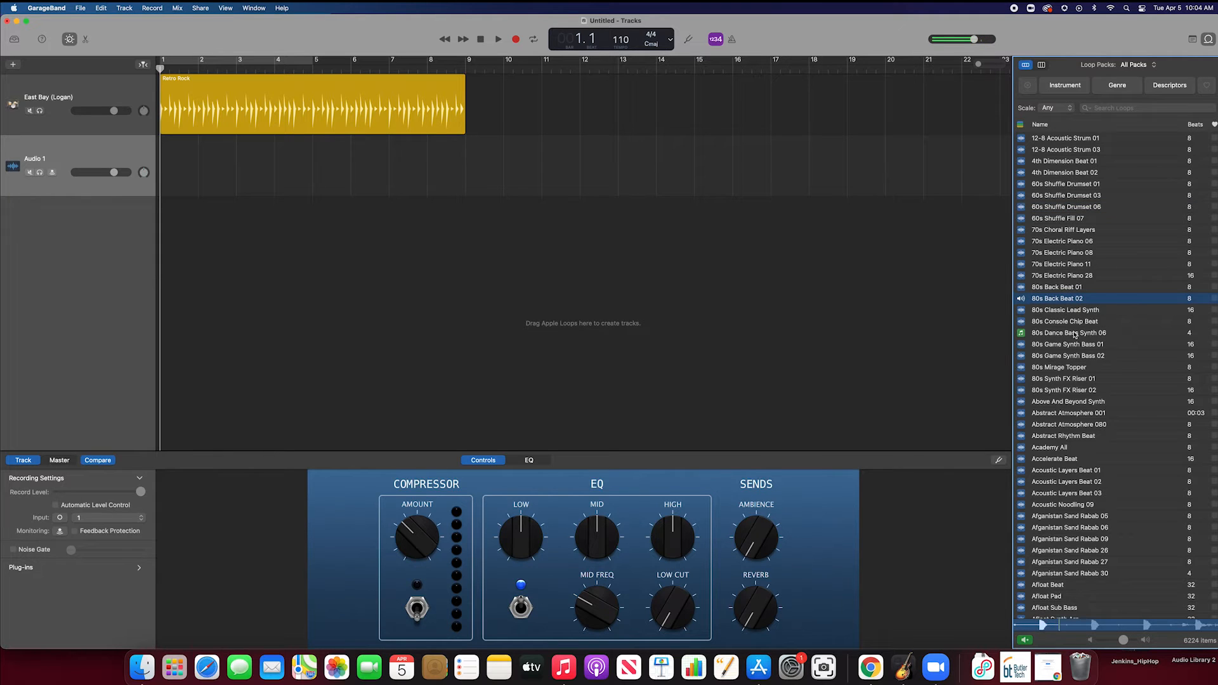
click(1078, 390)
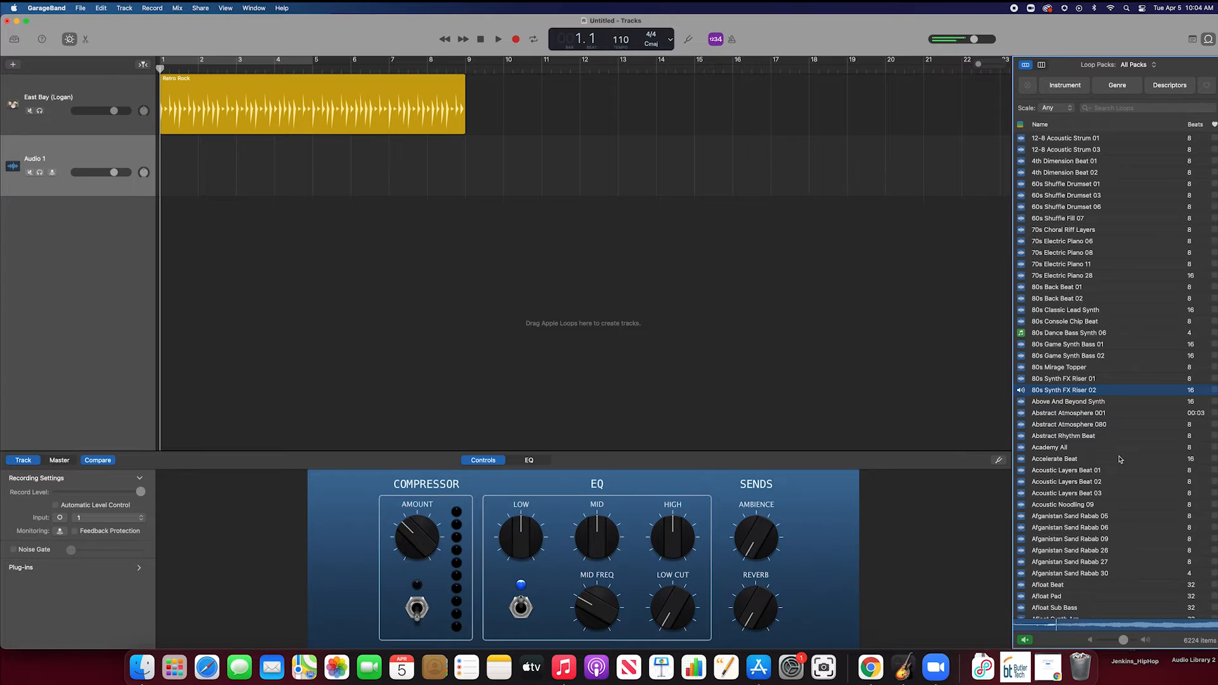
click(1066, 265)
drag(1065, 266, 271, 199)
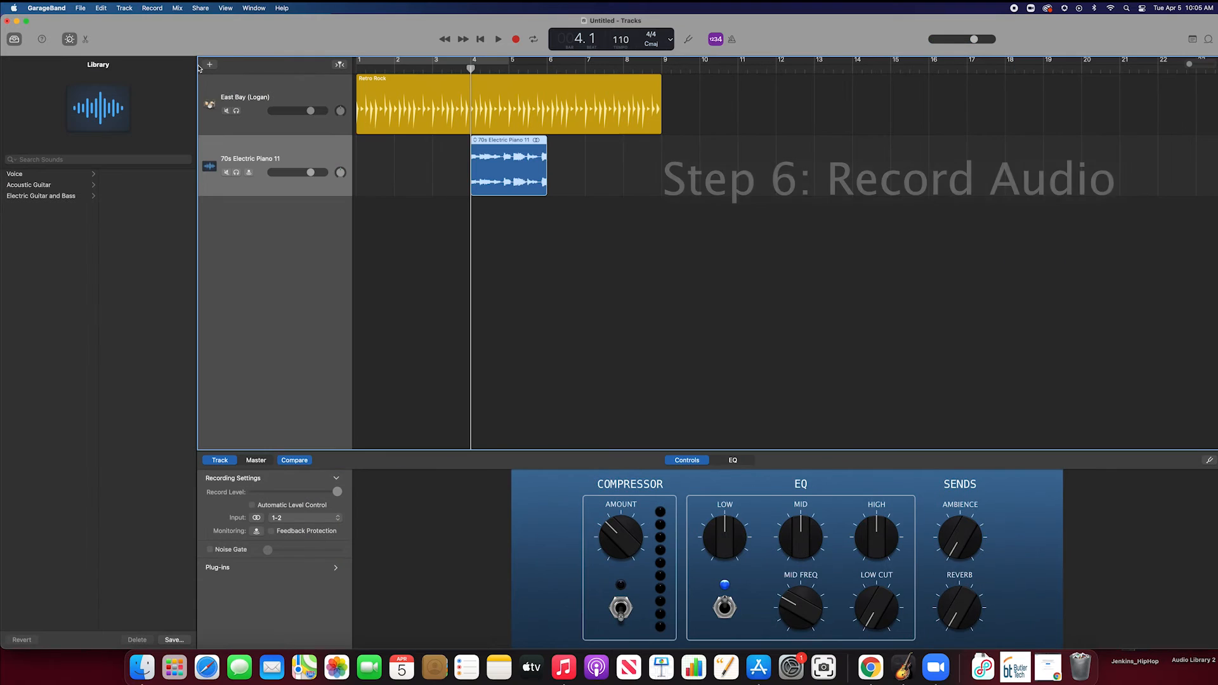
Add a software instrument track below the electric piano loop track
click(209, 64)
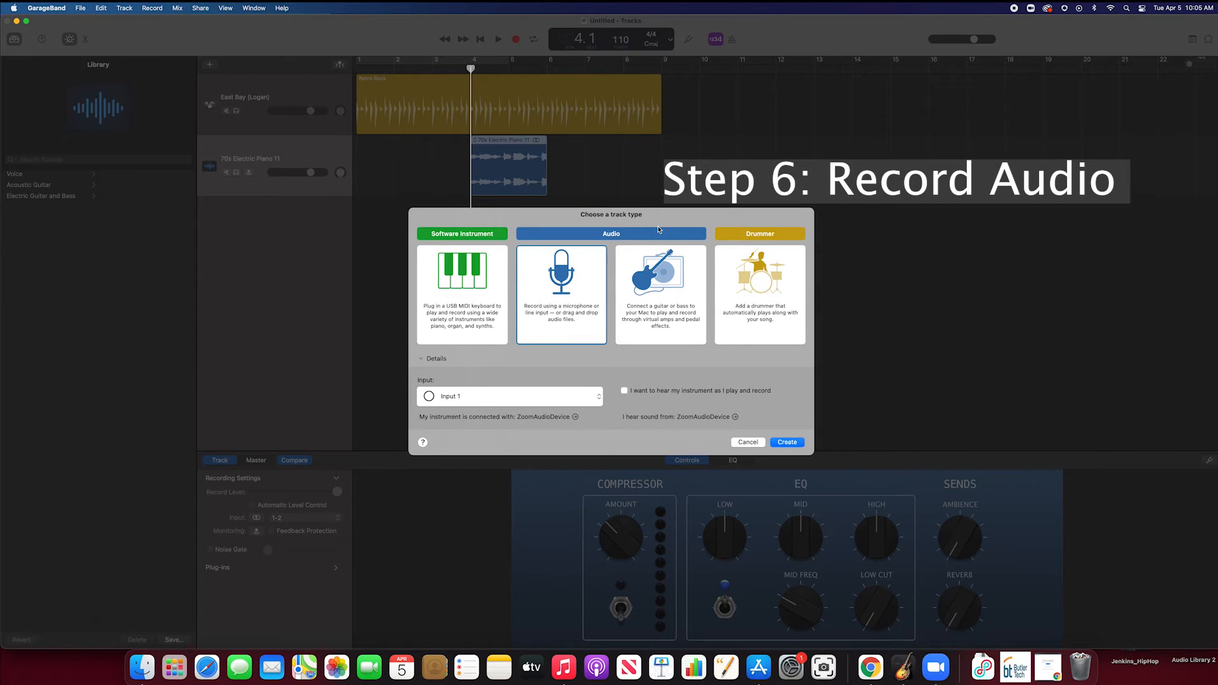
click(462, 270)
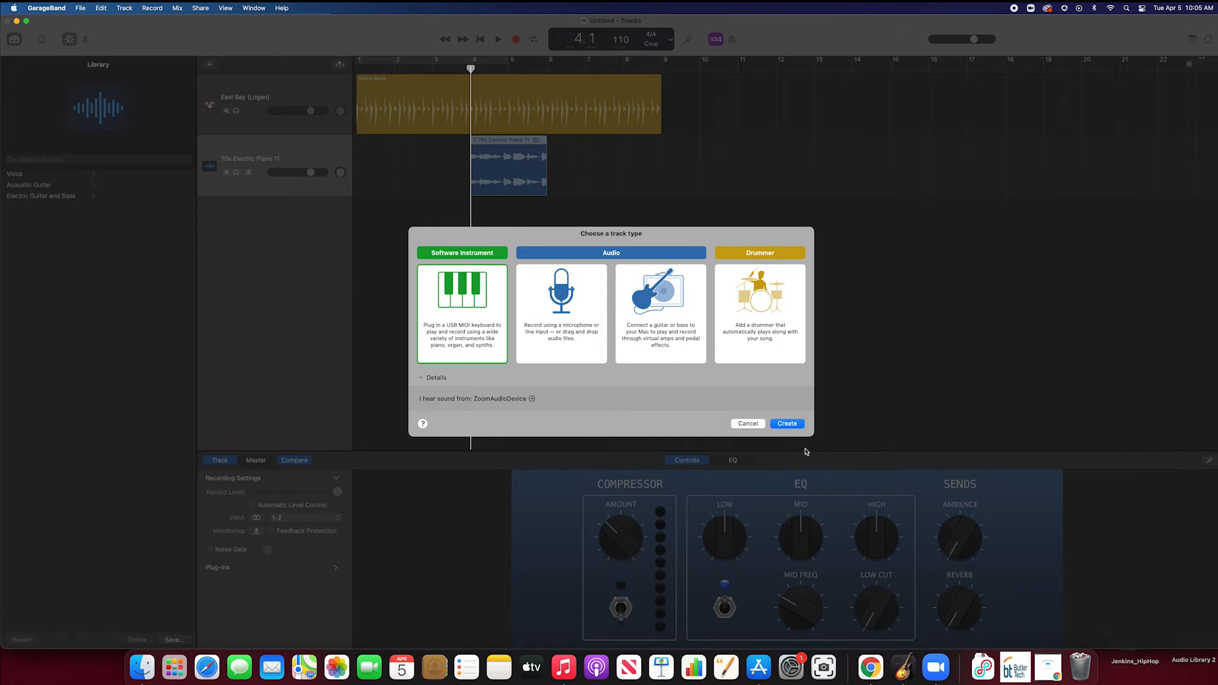
click(787, 424)
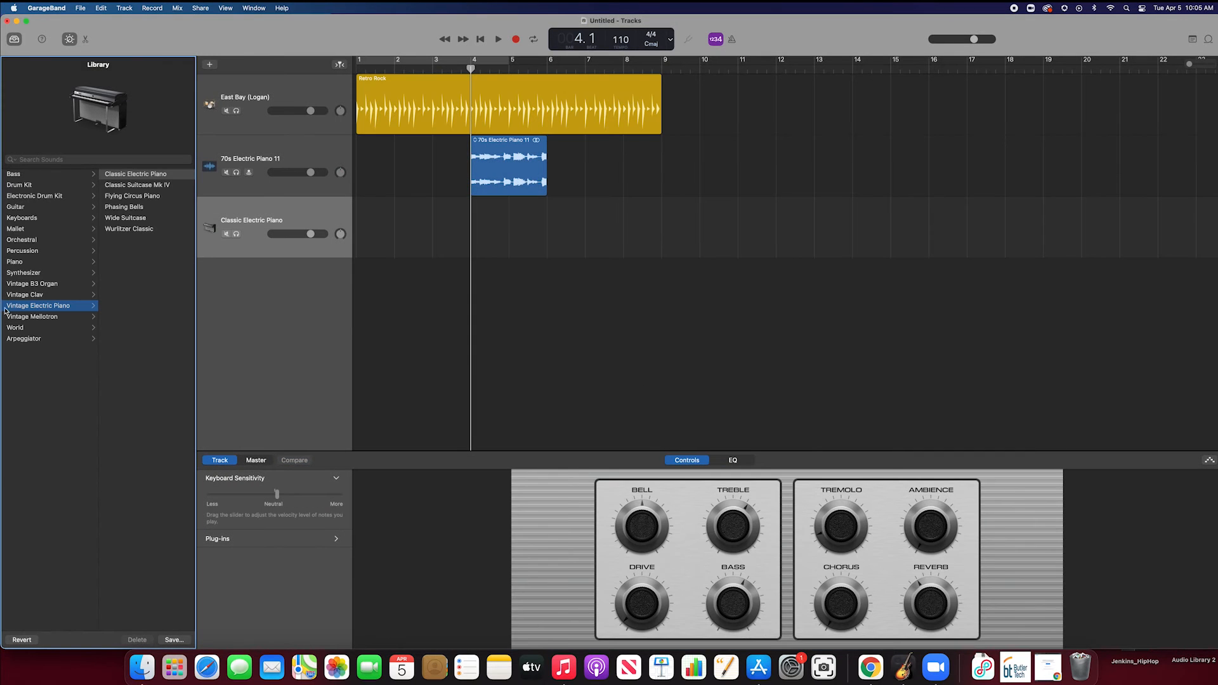
Try the Emotive Pulse synthesizer brass sound on the new software instrument track
click(34, 273)
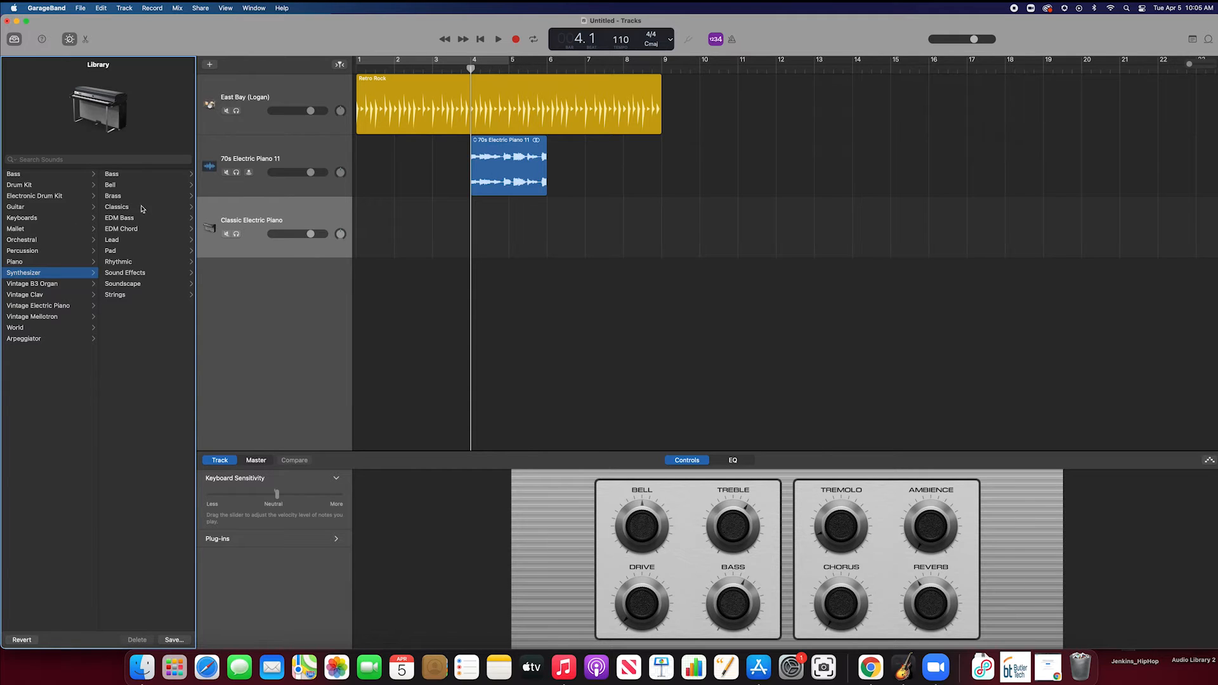
click(119, 197)
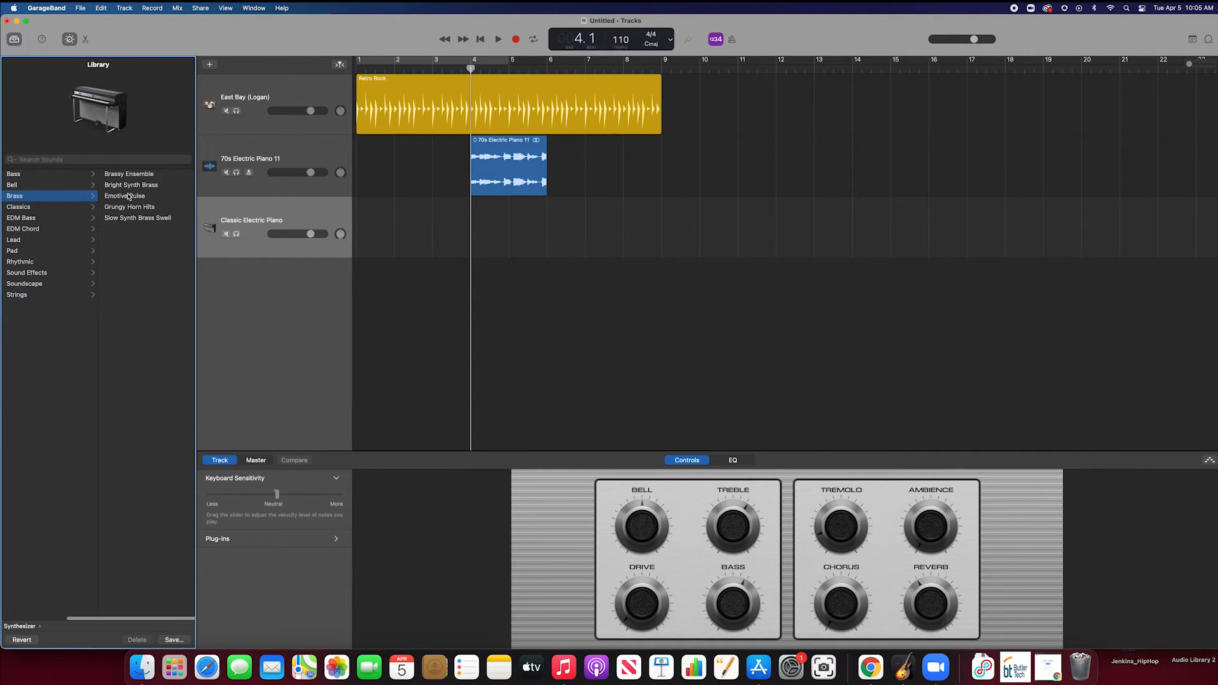
click(127, 197)
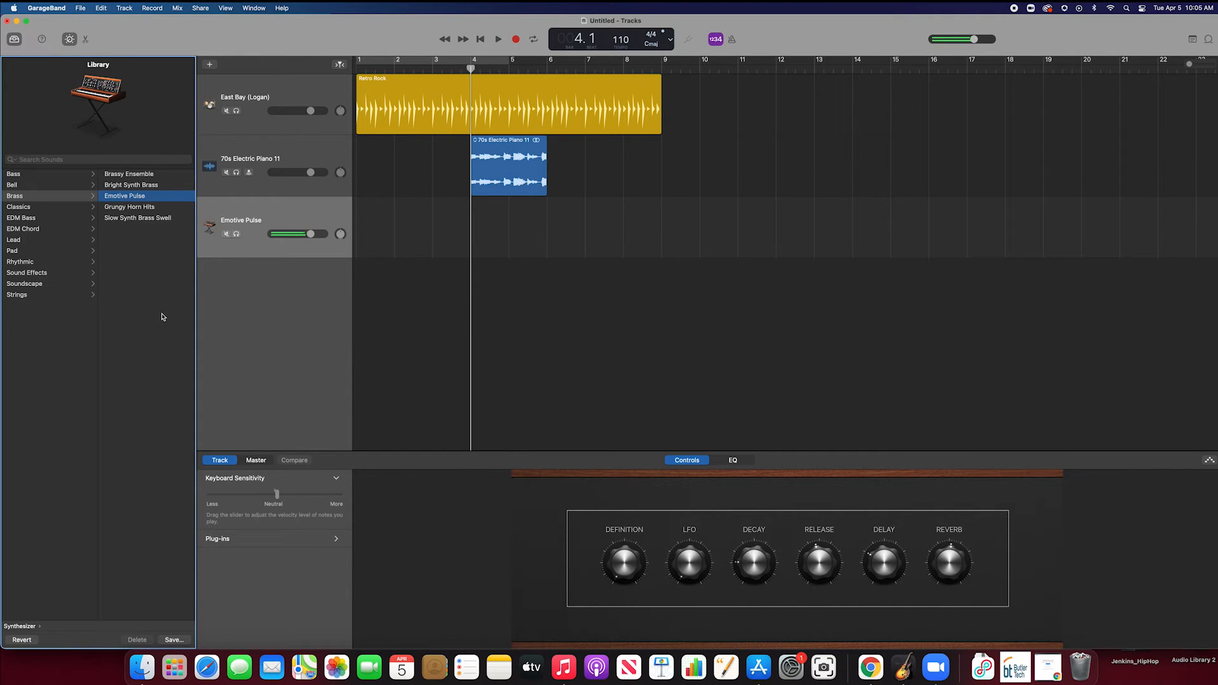
Set the software instrument track's sound to Steinway Grand Piano from the Piano category
scroll(73, 333, left, 5)
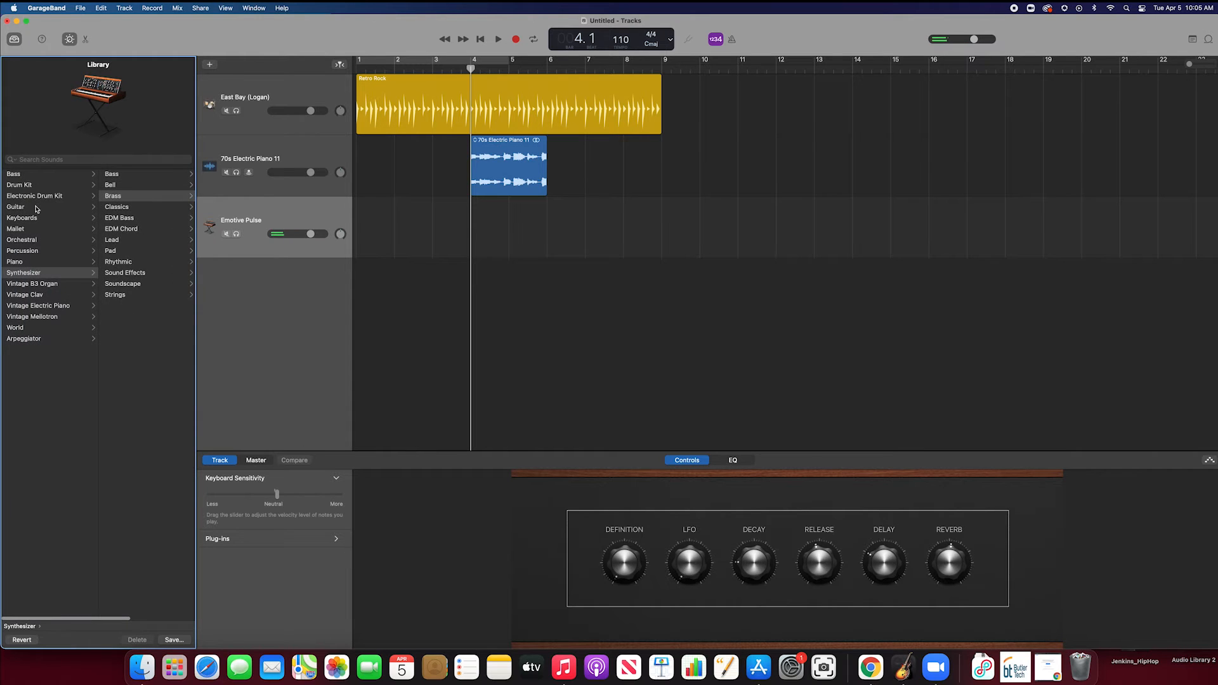
click(47, 207)
click(134, 210)
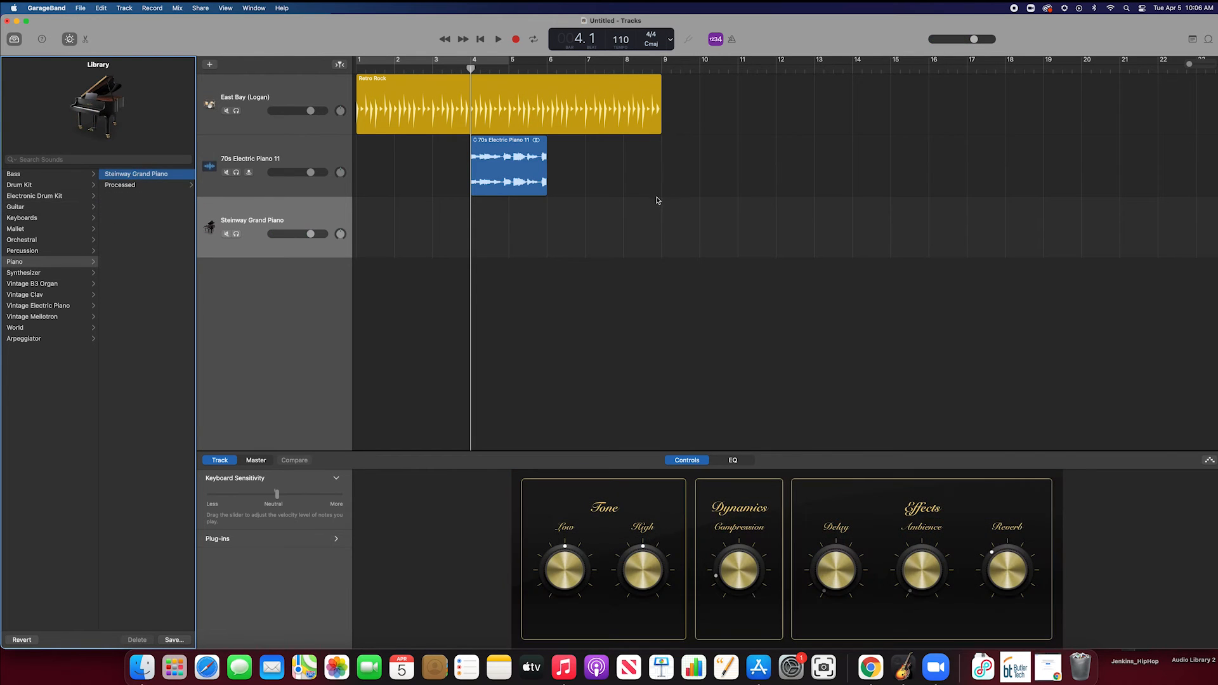
Toggle the metronome and move the playhead to bar 6
click(733, 39)
drag(481, 71, 737, 90)
click(548, 68)
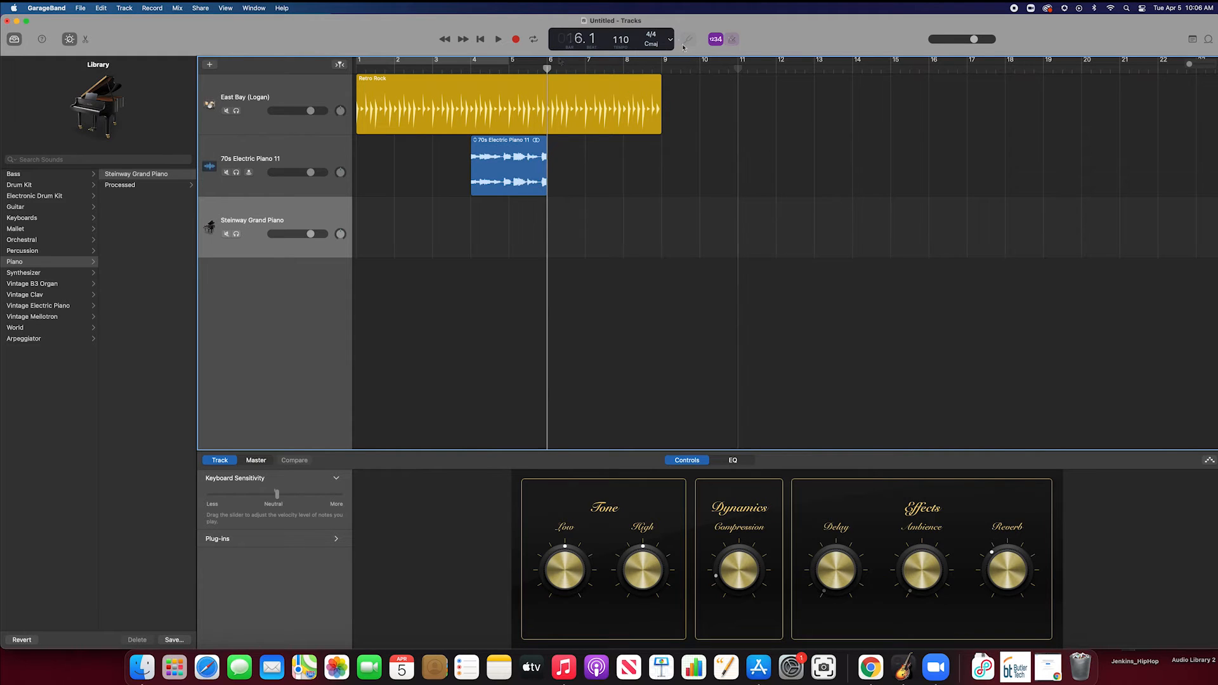
Try the Beats & Time and Beats modes for the transport display
click(671, 40)
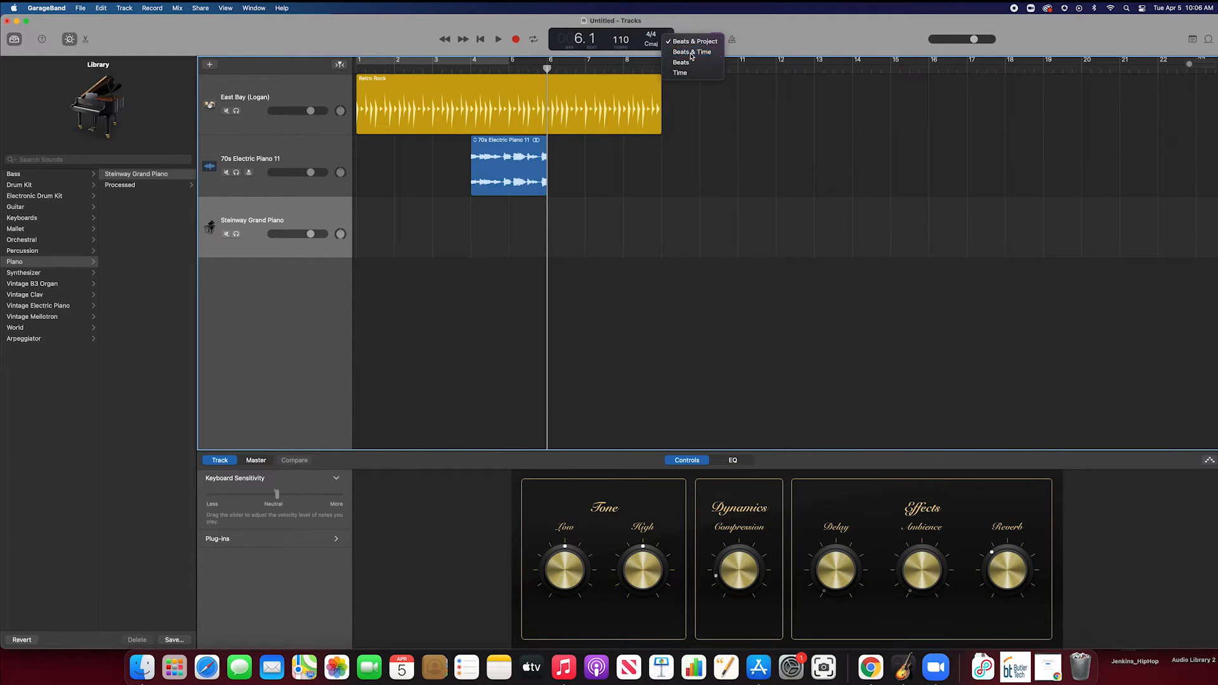
click(673, 51)
click(671, 40)
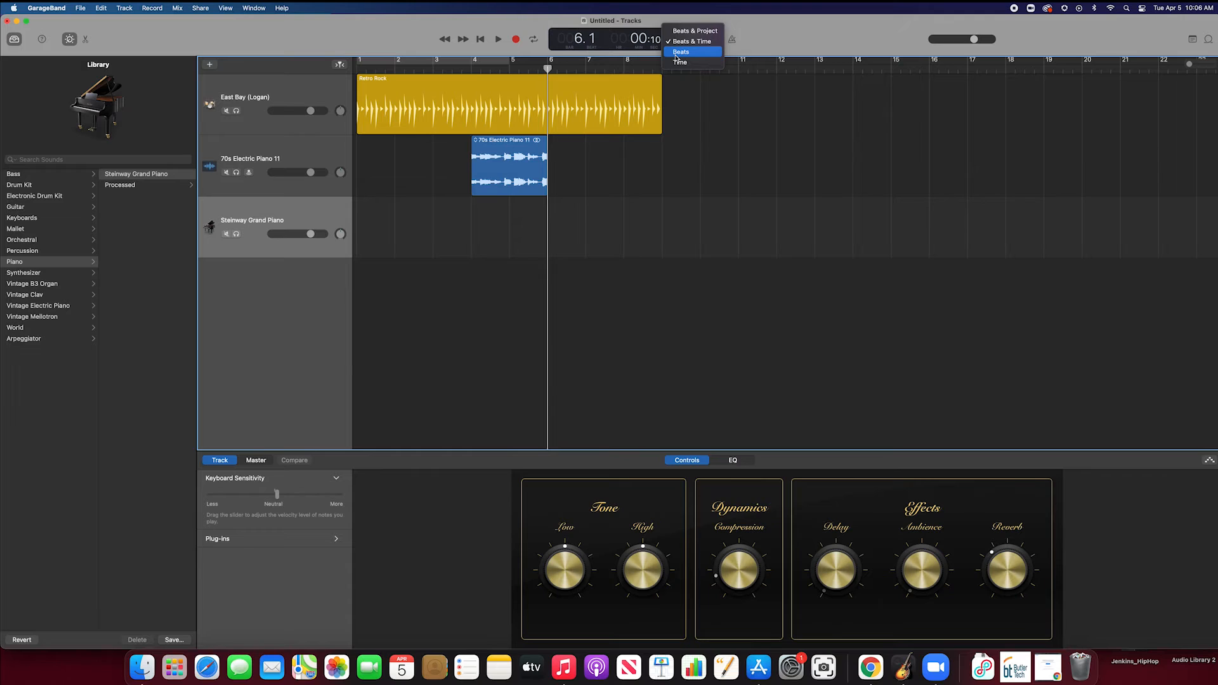
click(676, 56)
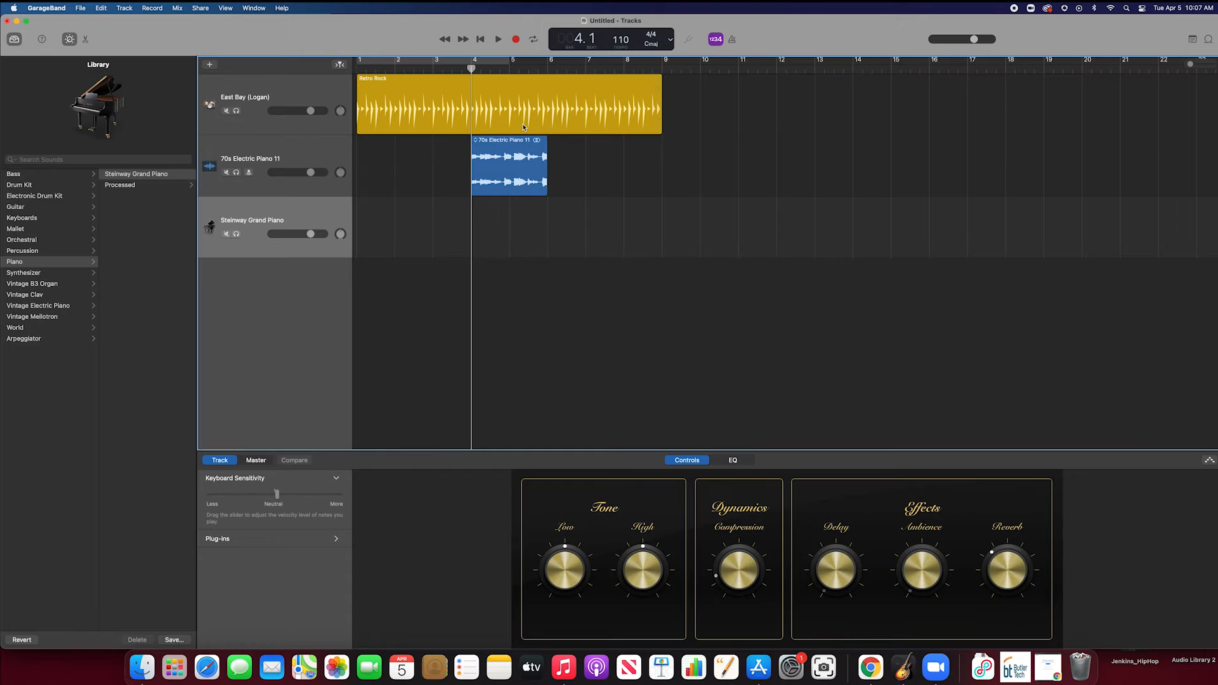
Record a part on the Steinway Grand Piano track from bar 4 to bar 6, and play it back from bar 4
key(r)
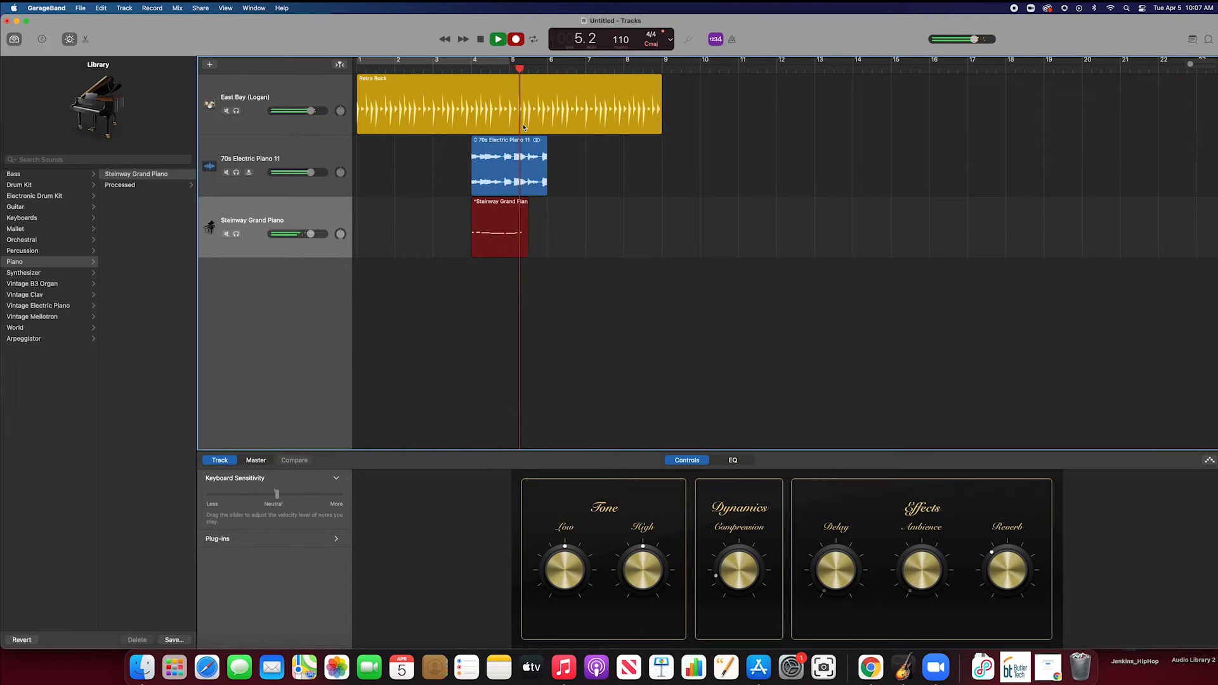
key(space)
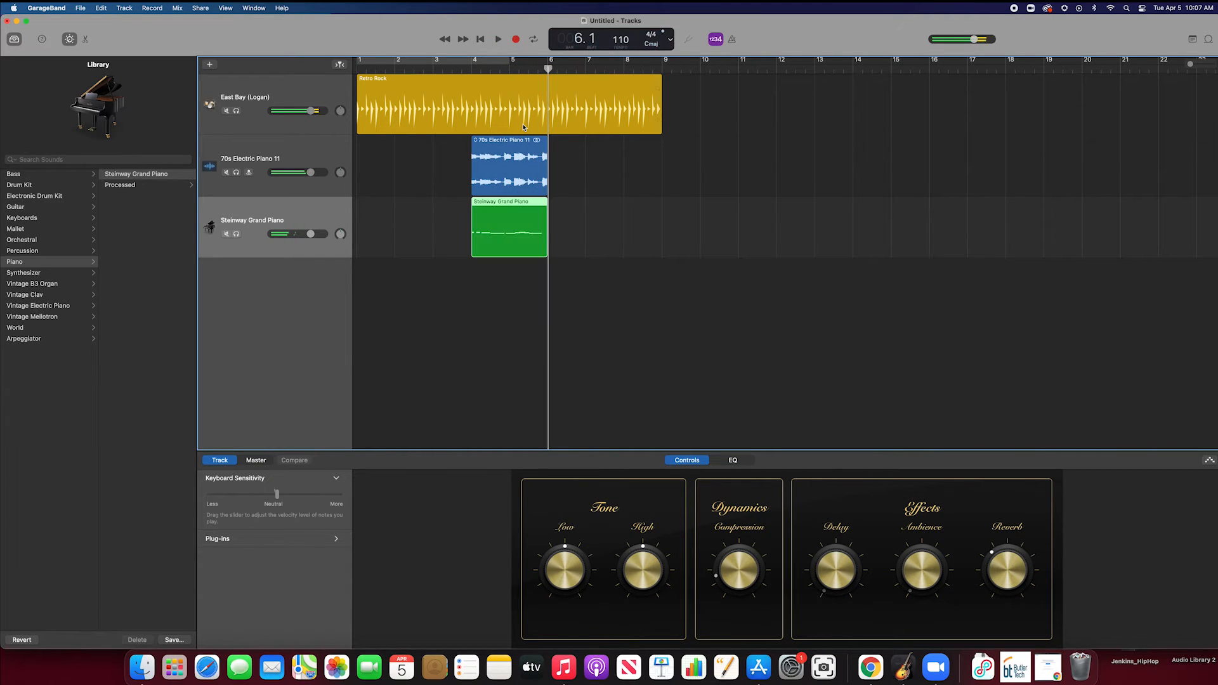
drag(547, 69, 471, 69)
key(space)
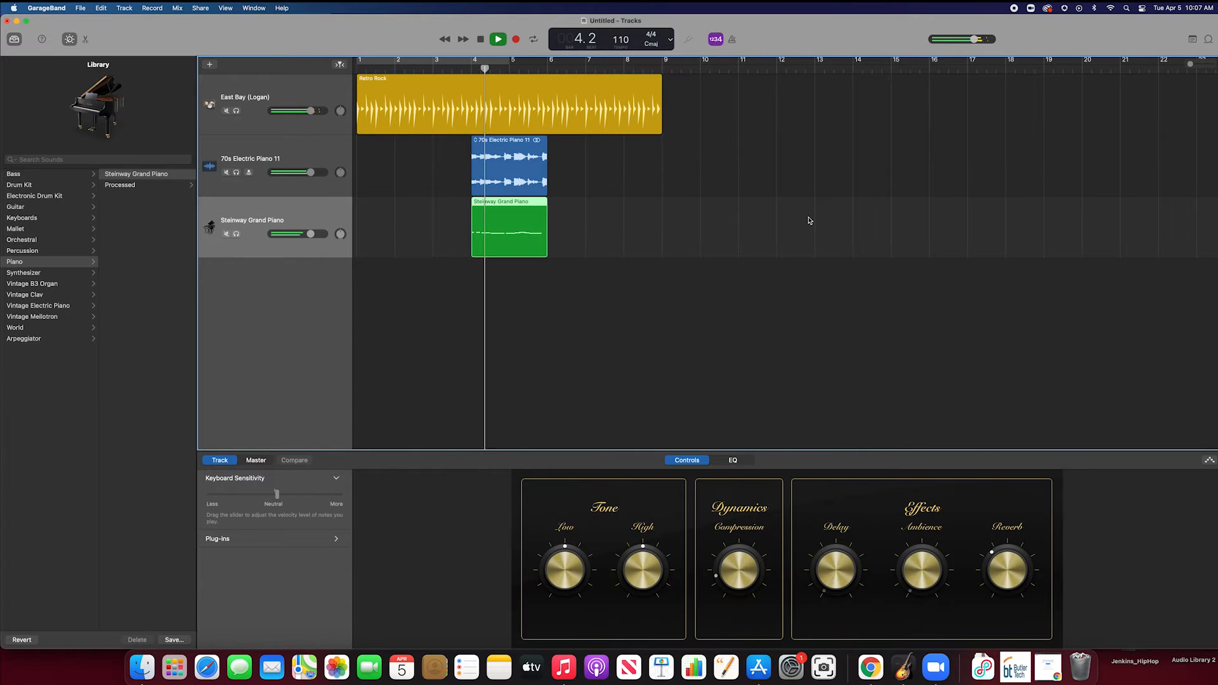
key(space)
Try the Bell-Bottomed Stack distorted guitar sound on the 70s Electric Piano 11 track and audition it with a short playback
click(246, 156)
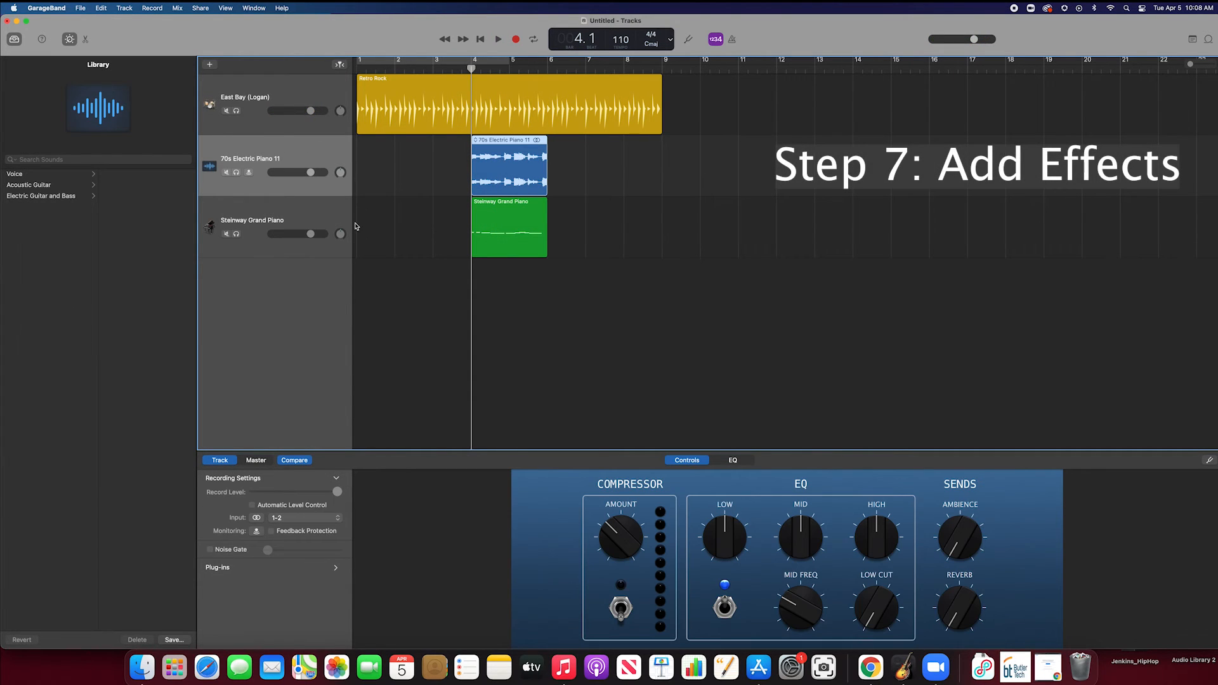
click(210, 64)
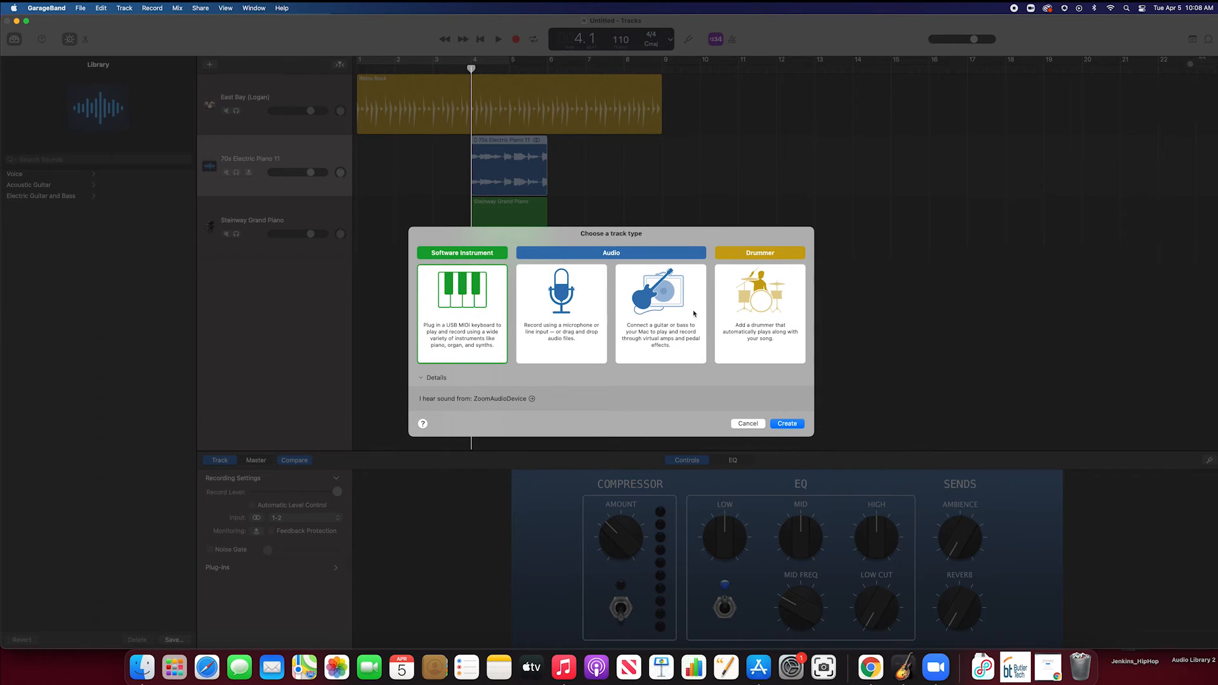
click(748, 424)
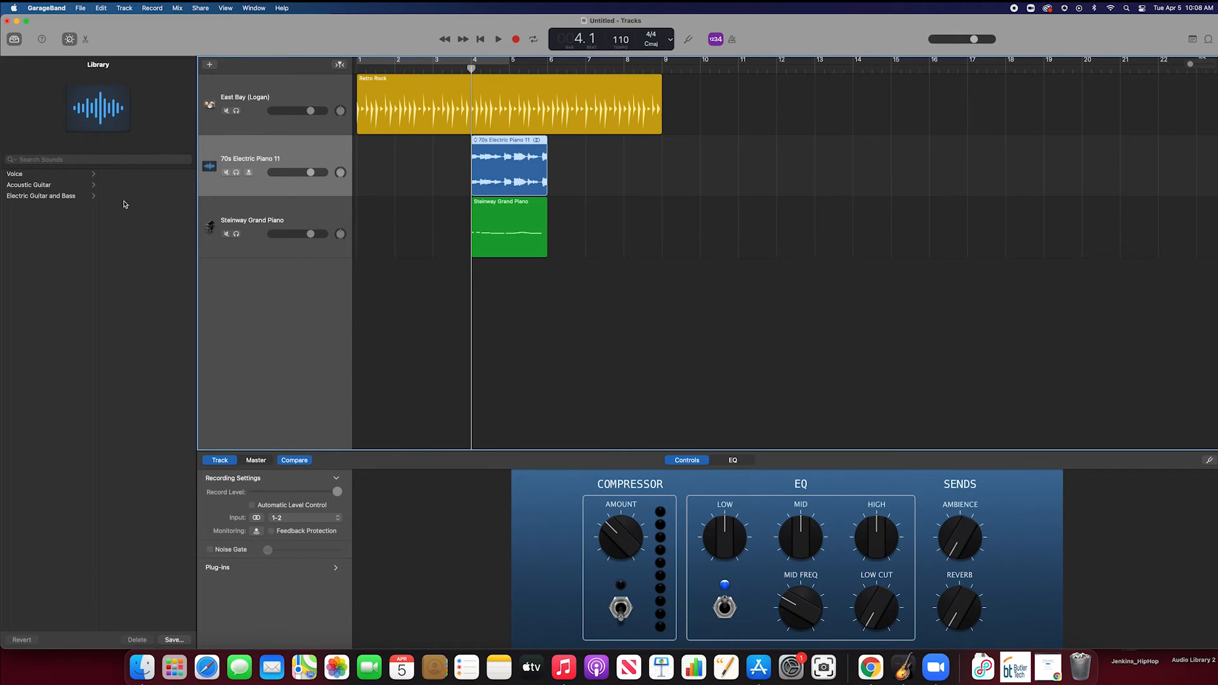
click(56, 188)
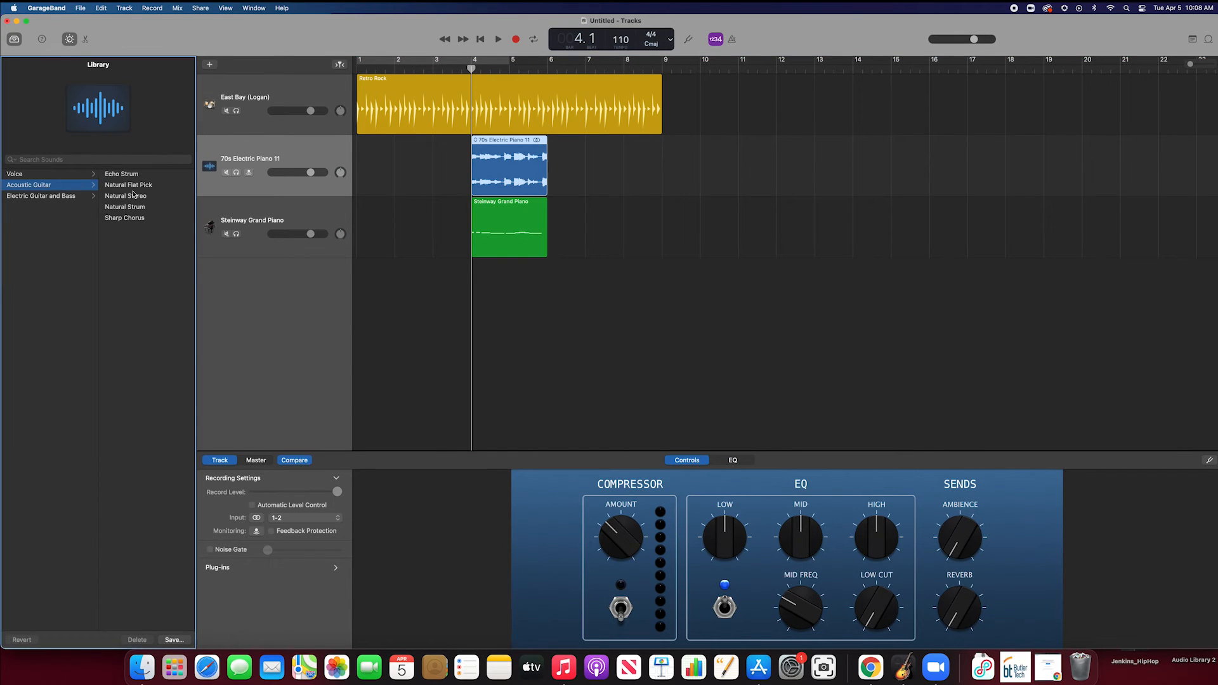
click(72, 197)
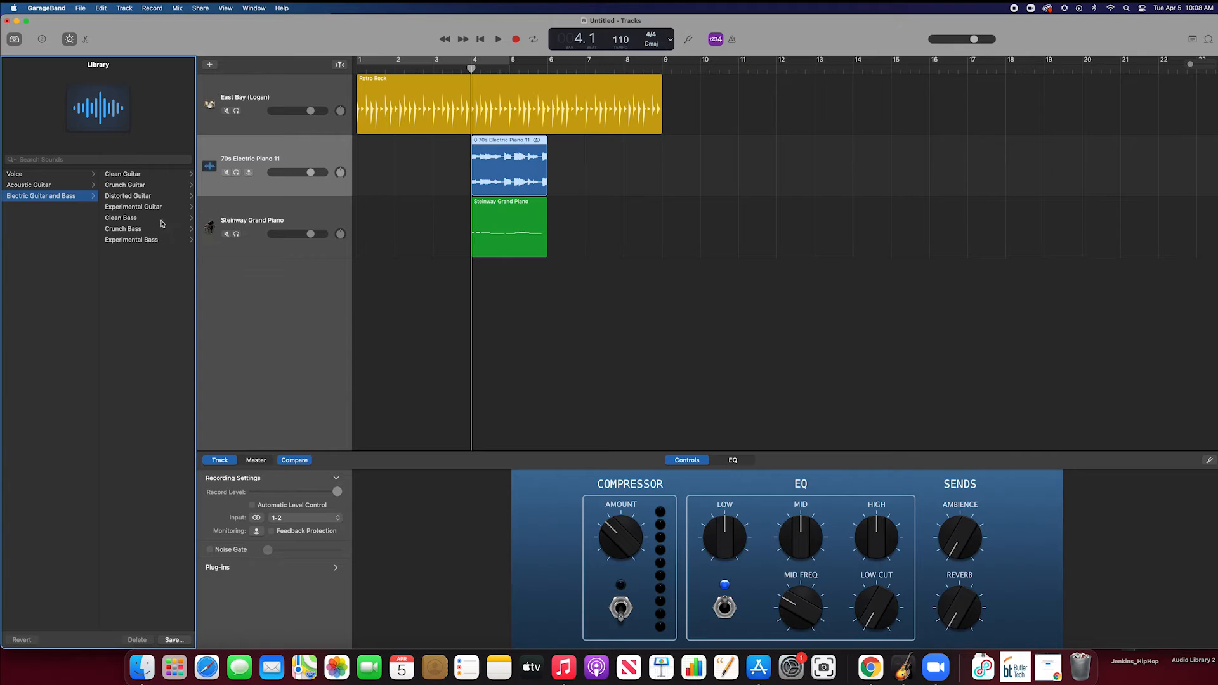
click(139, 198)
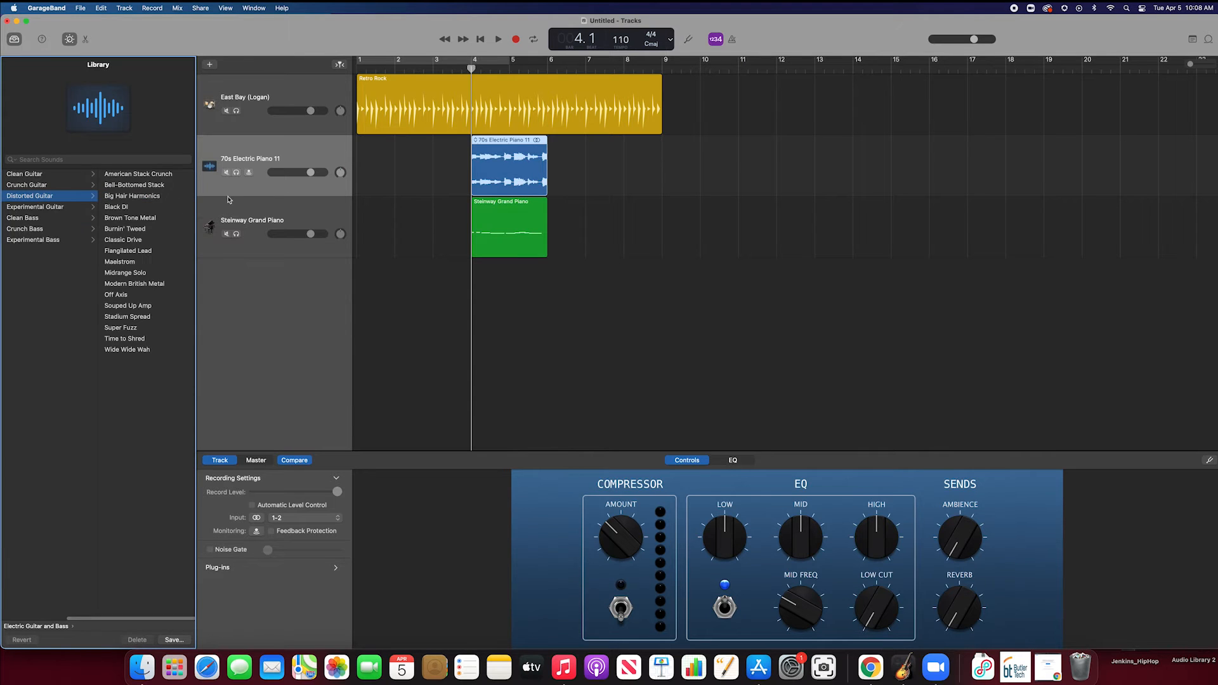
click(150, 187)
key(space)
key(space)
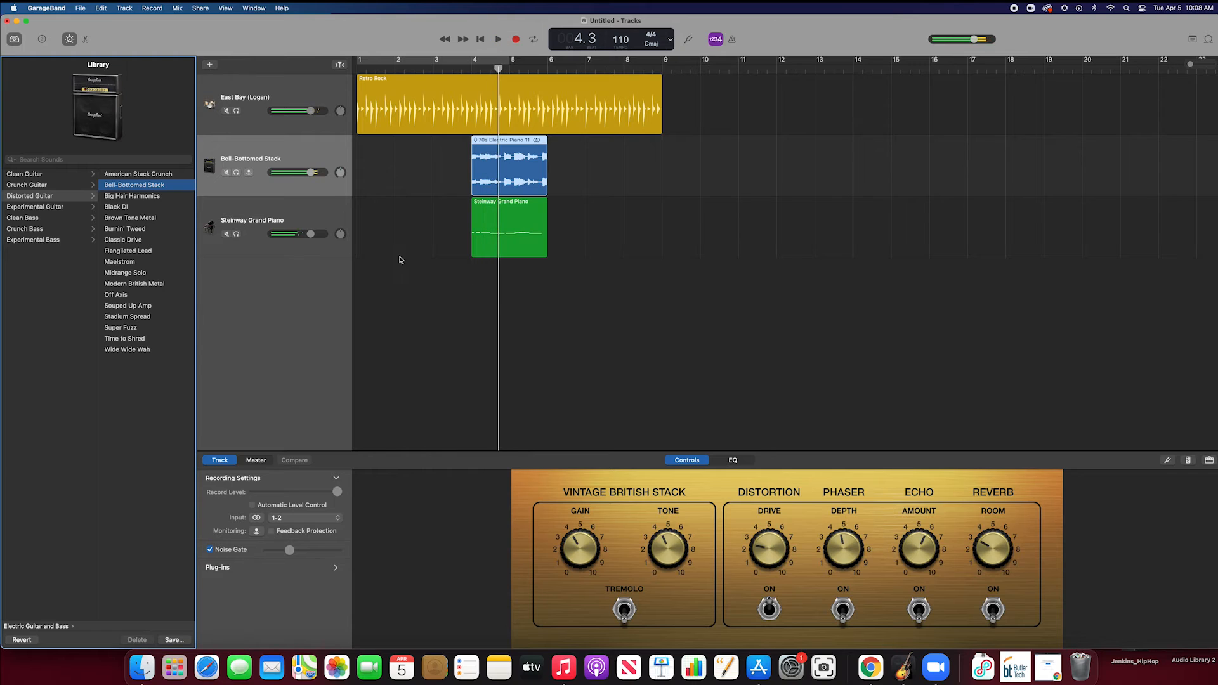
Try the Big Hair Harmonics distorted guitar sound on the electric piano loop's track and audition it
click(139, 196)
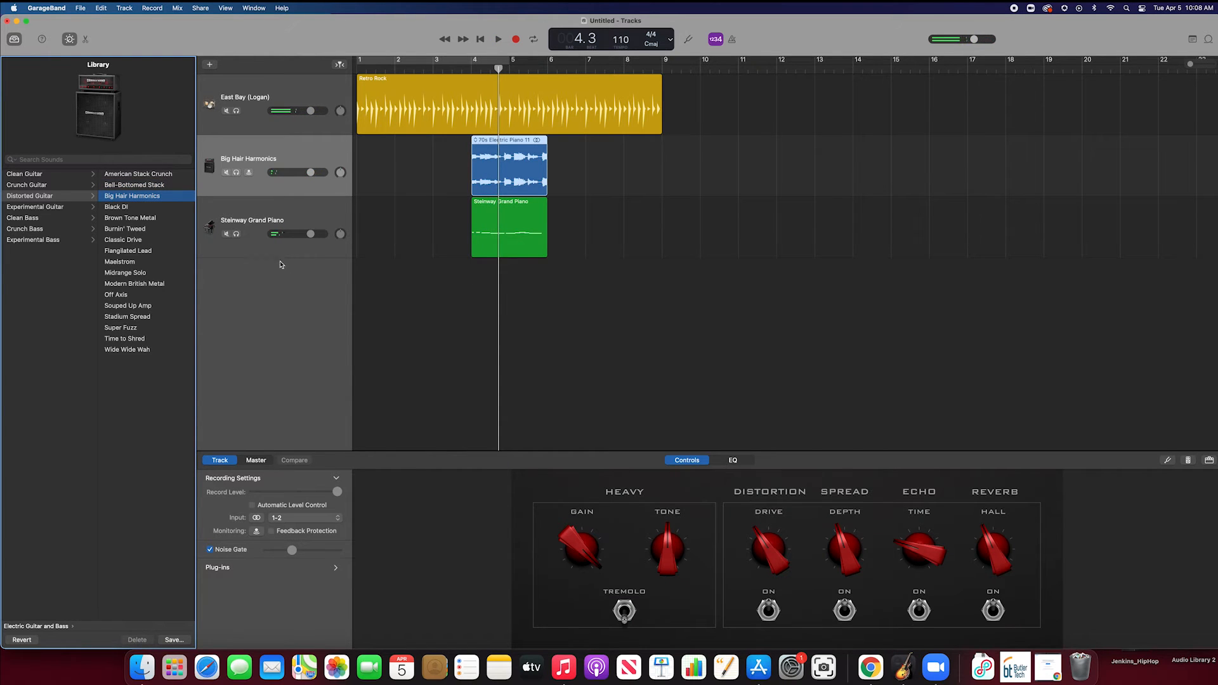
key(space)
key(space)
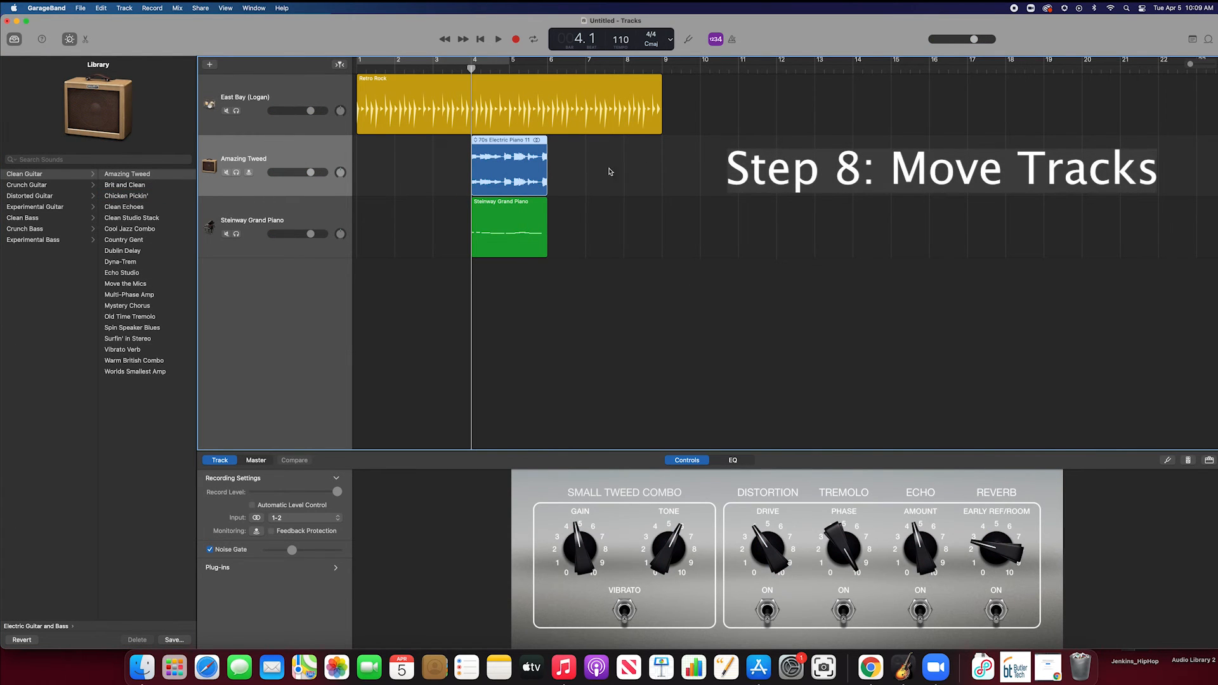
Loop the 70s Electric Piano 11 region out to bar 9 and move the Steinway Grand Piano region to start at bar 7
drag(549, 152, 621, 155)
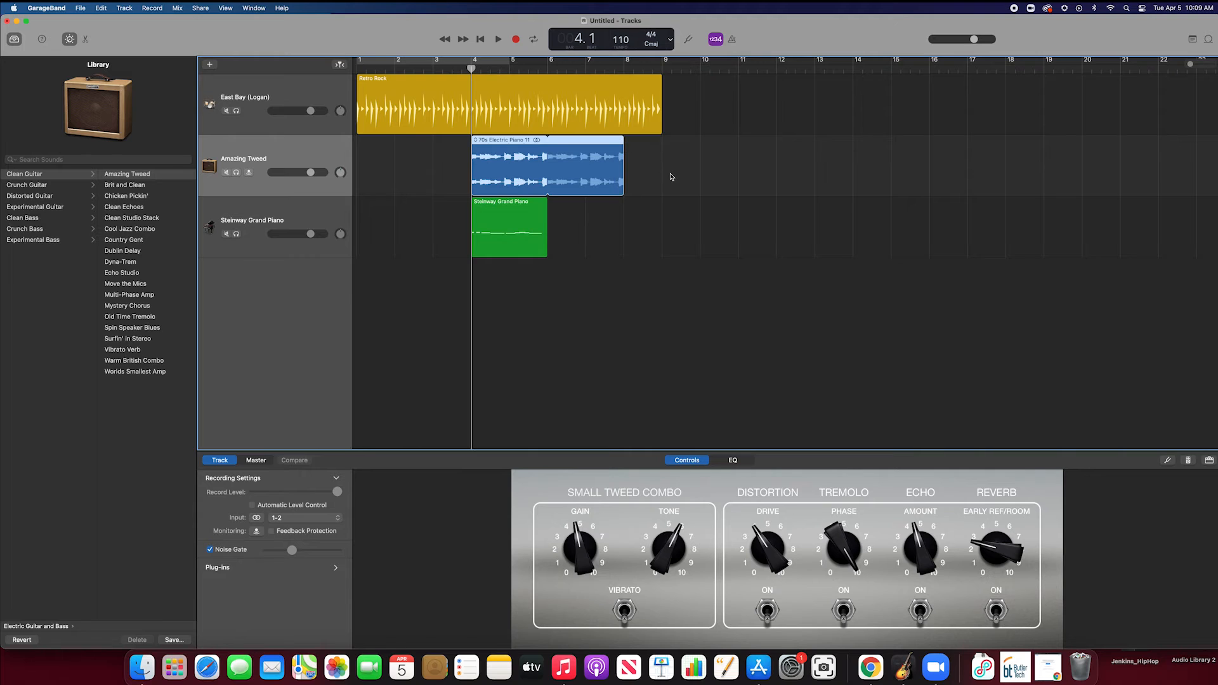
drag(624, 148, 664, 148)
drag(502, 235, 620, 244)
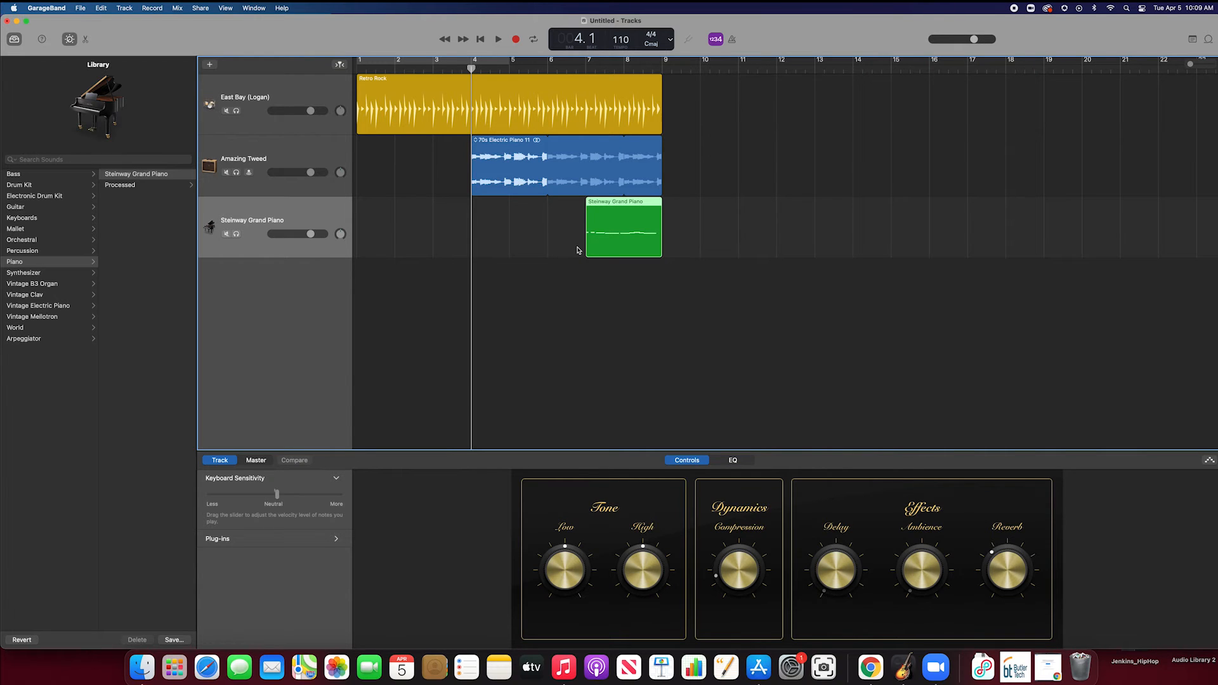
Try splitting the Steinway Grand Piano region at bar 7, beat 4
click(619, 67)
key(super+t)
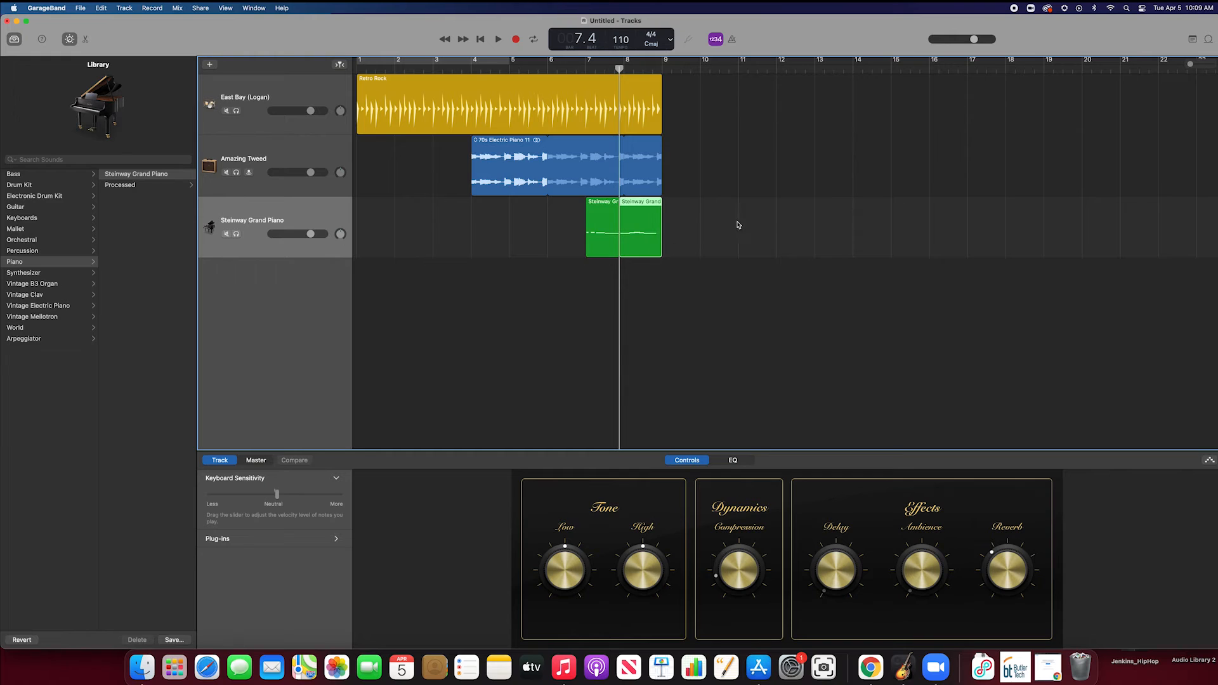
mouse_move(640, 231)
mouse_down()
mouse_move(853, 233)
mouse_move(639, 236)
mouse_up()
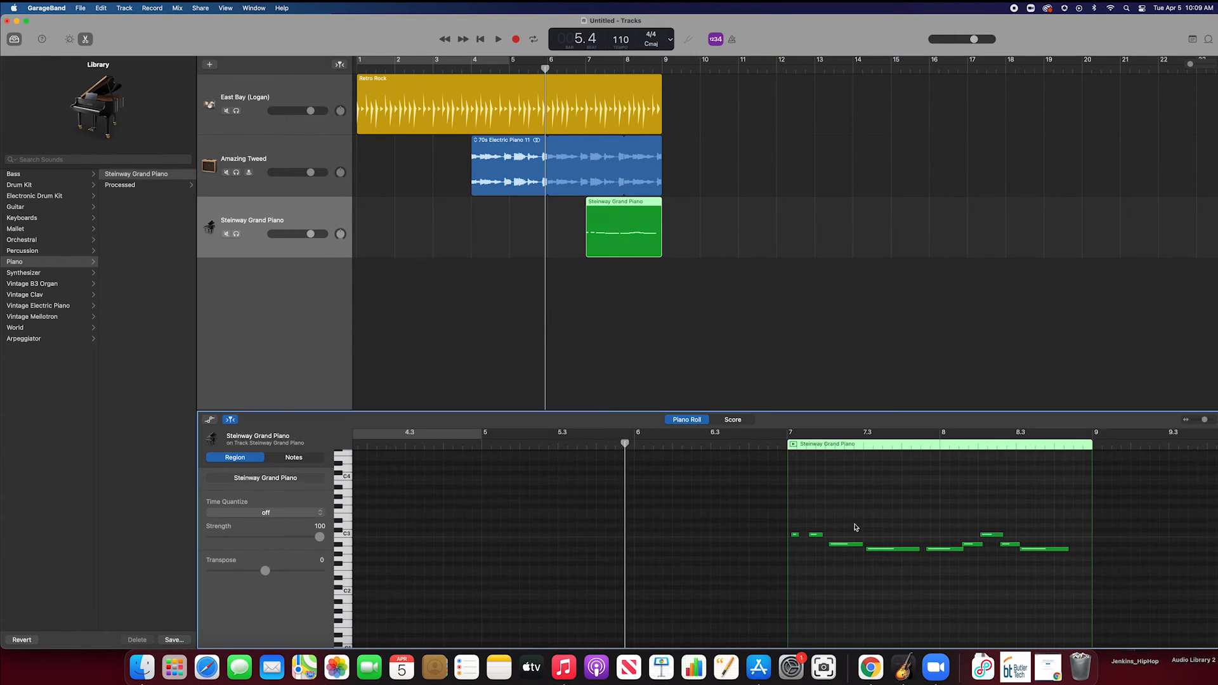
Audition individual notes and a group of three notes of the Steinway Grand Piano region in the piano roll
click(846, 546)
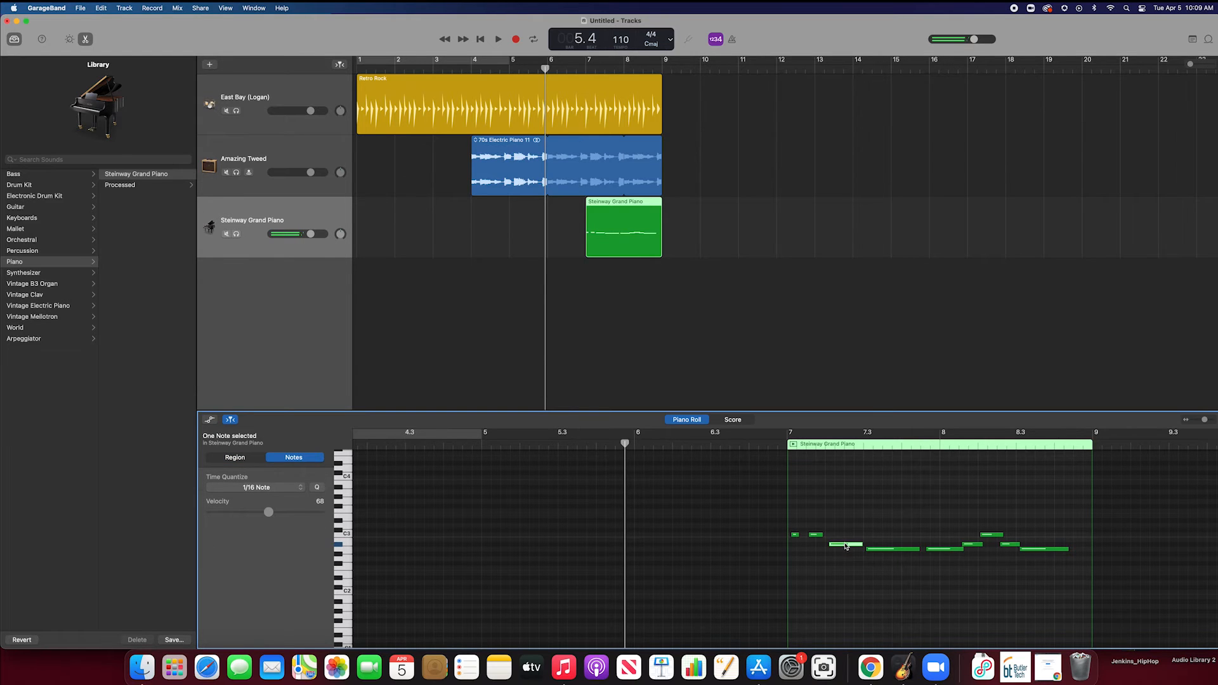
click(886, 550)
drag(885, 550, 886, 553)
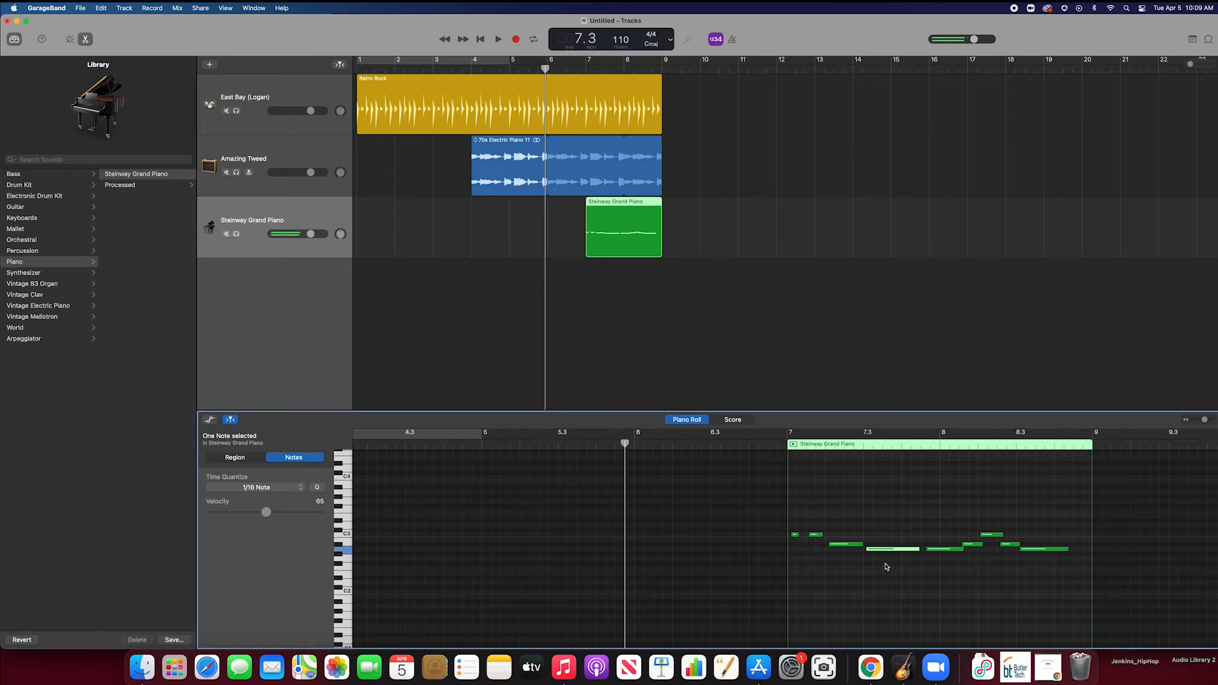
mouse_move(887, 567)
mouse_down()
mouse_move(868, 557)
mouse_move(895, 551)
mouse_up()
click(890, 529)
drag(830, 526, 945, 578)
drag(847, 547, 848, 547)
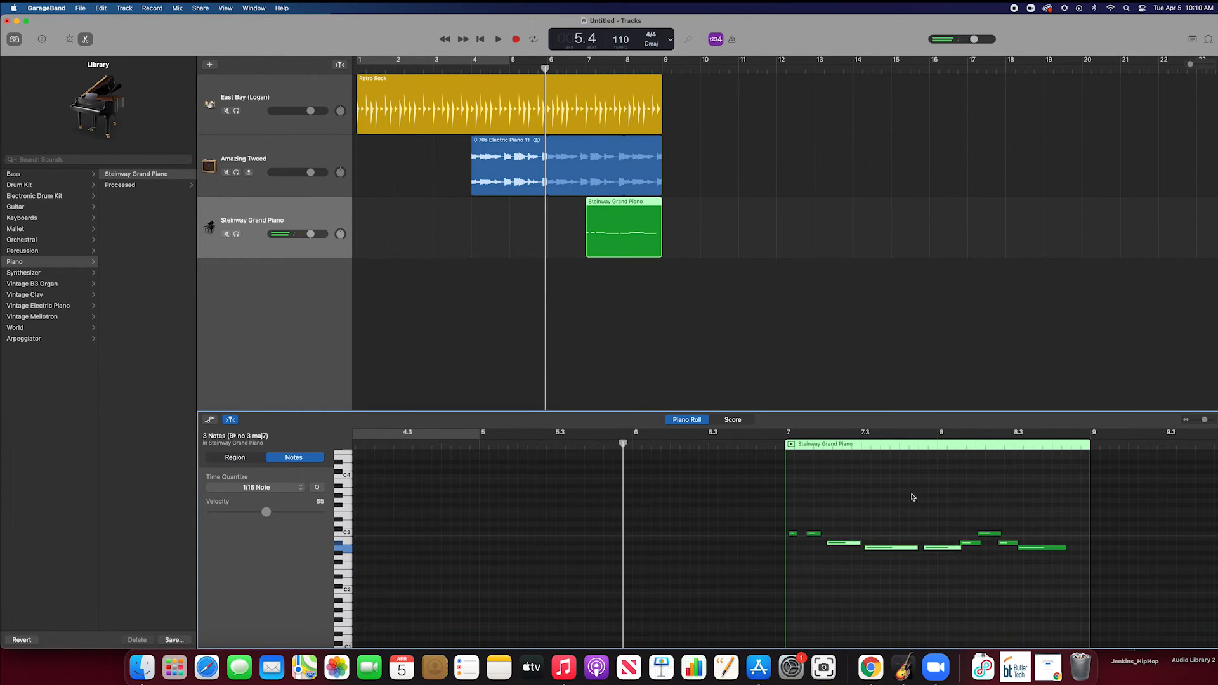
click(913, 497)
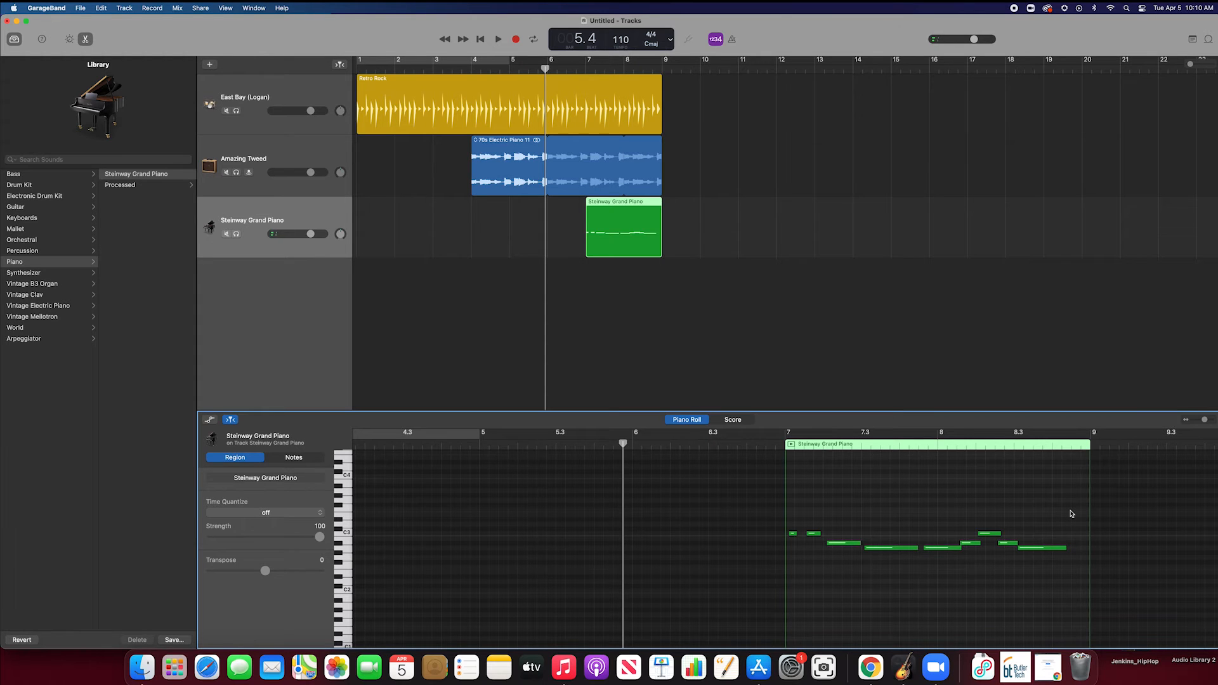
Select all nine notes of the Steinway Grand Piano region and transpose them down one octave
drag(1068, 503, 753, 631)
key(shift+Down)
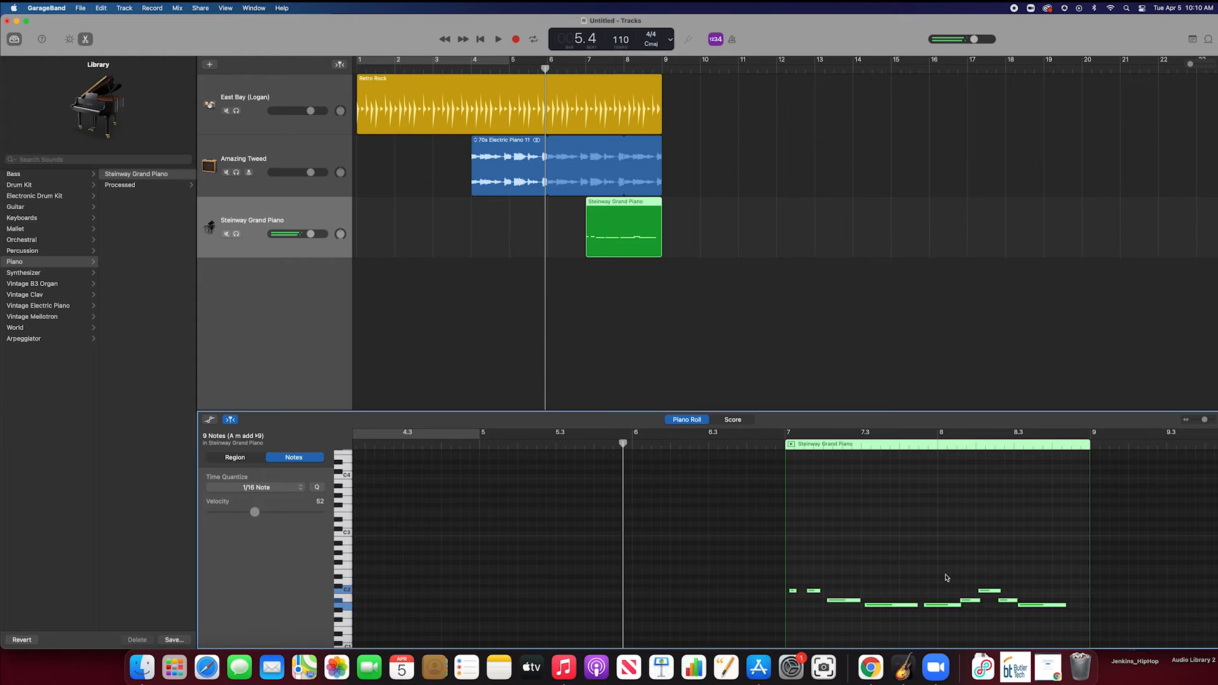
key(shift+Up)
key(shift+Down)
Start the Steinway Grand Piano region at bar 6, loop it out to bar 9 and audition the result
drag(564, 73, 544, 77)
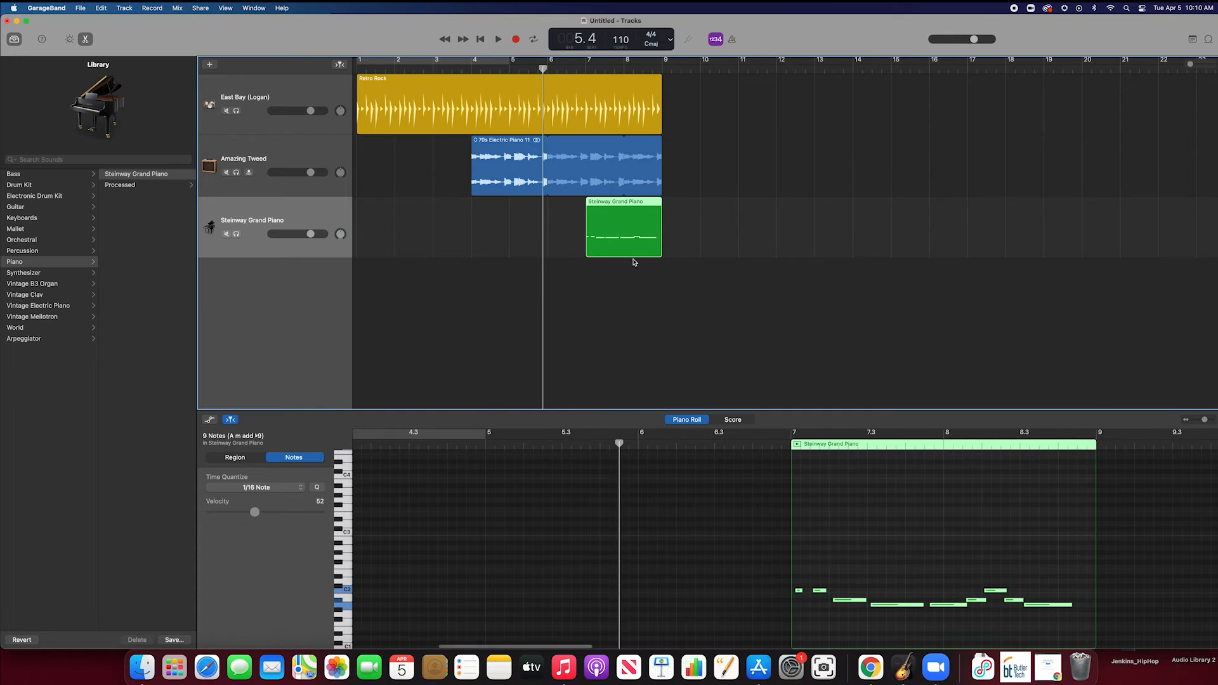
drag(627, 234, 662, 214)
key(space)
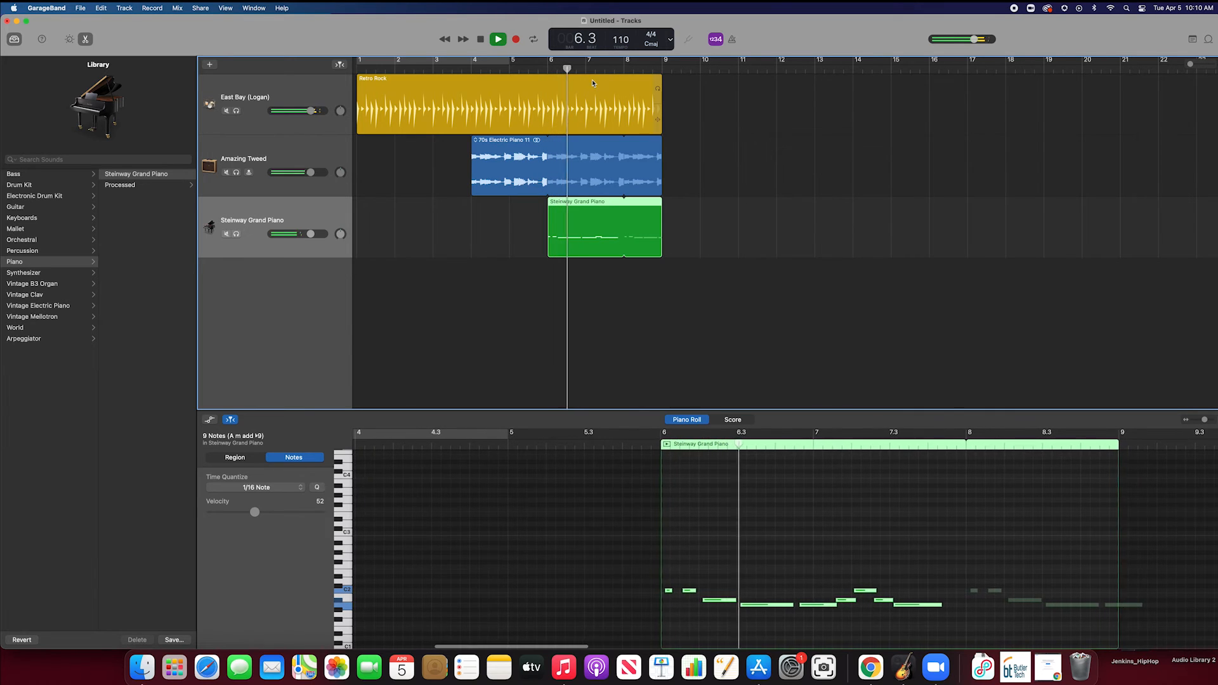
key(space)
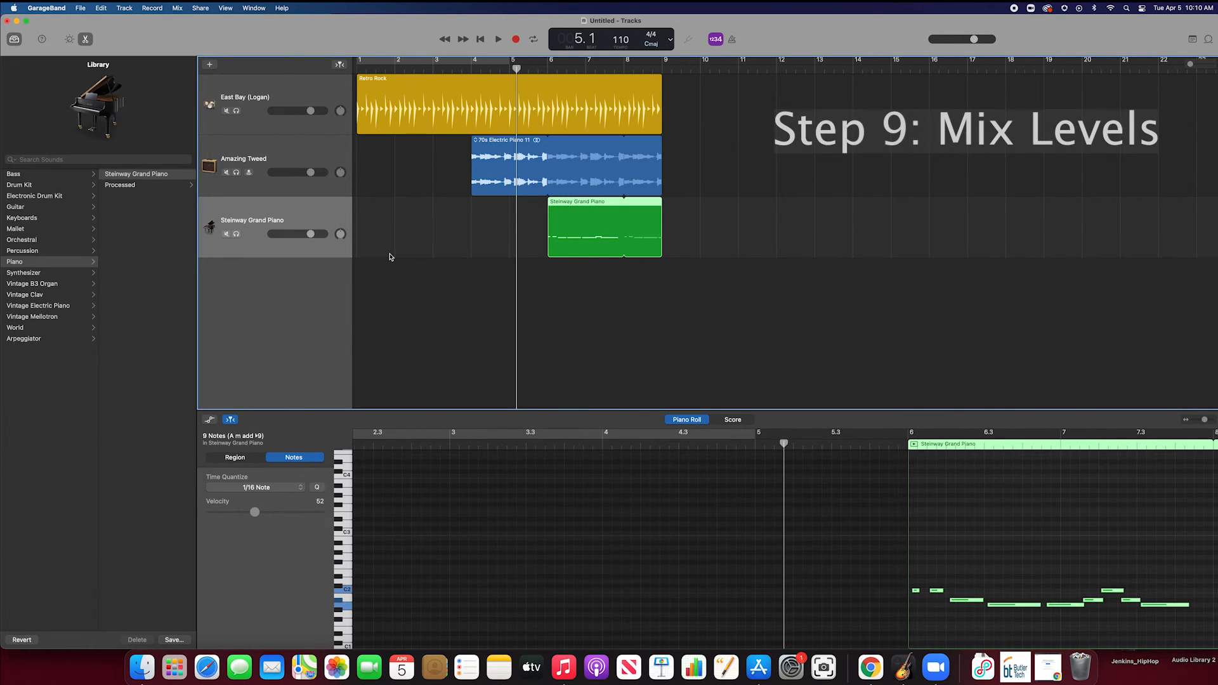
Show track automation and look through the automation parameters available for the East Bay drum track, including its Channel EQ and Compressor
key(a)
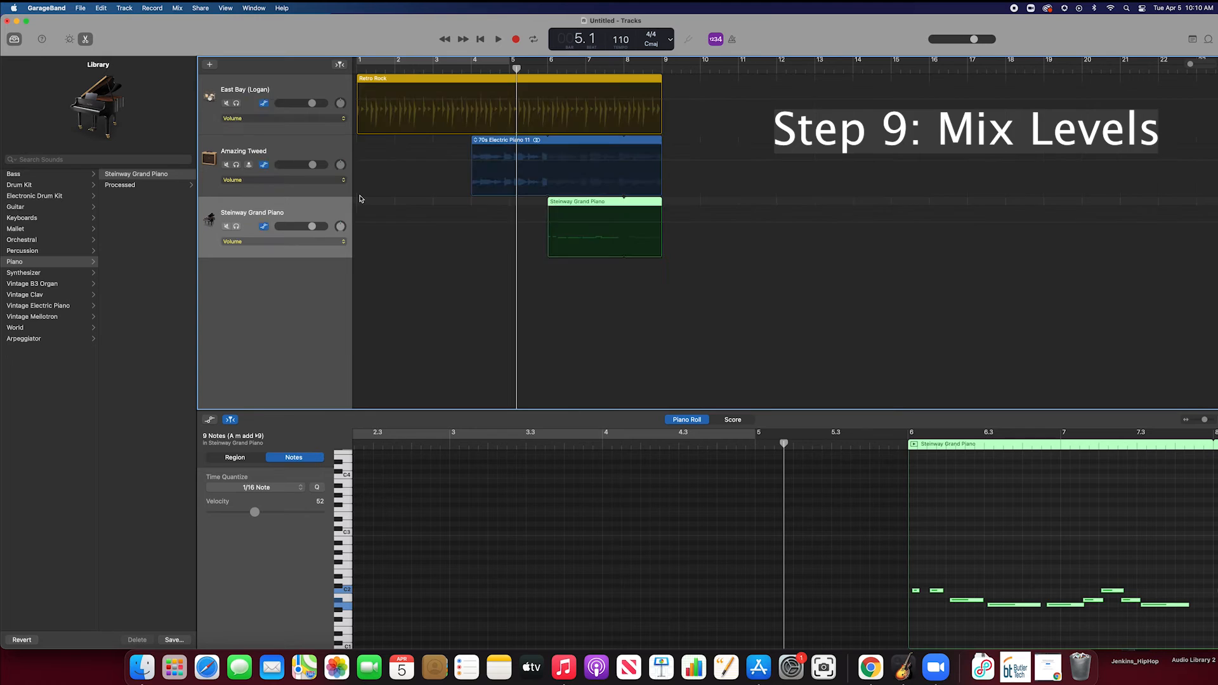
click(324, 119)
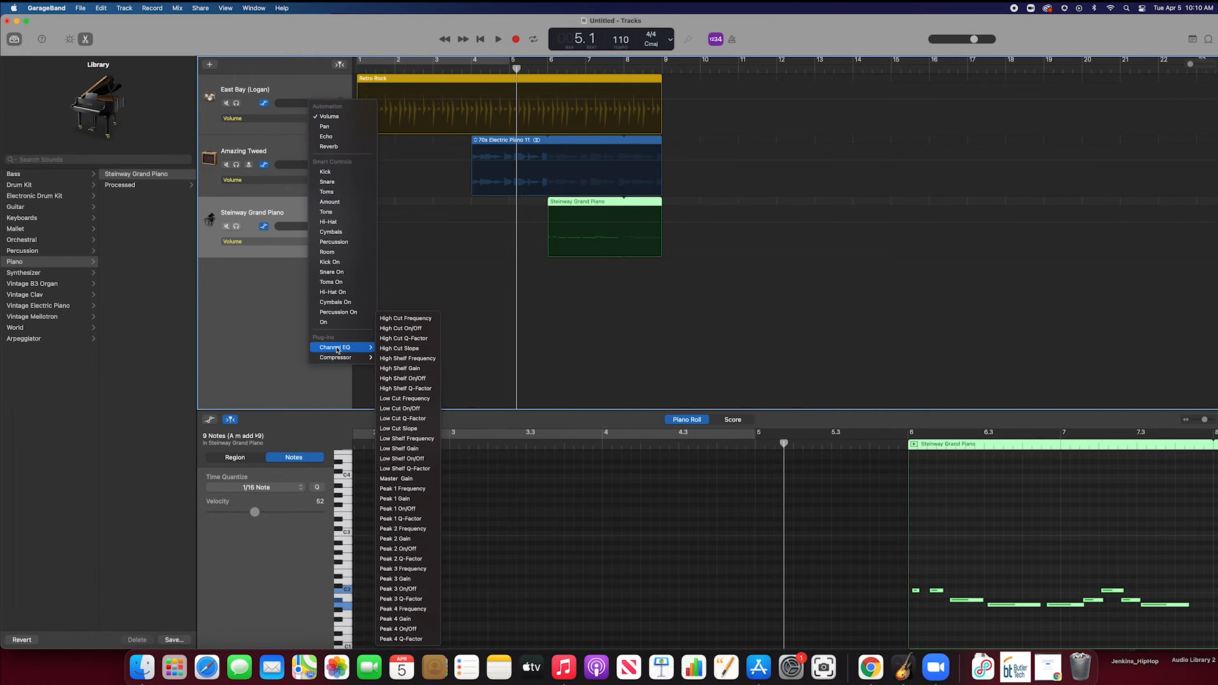
mouse_move(359, 354)
click(446, 294)
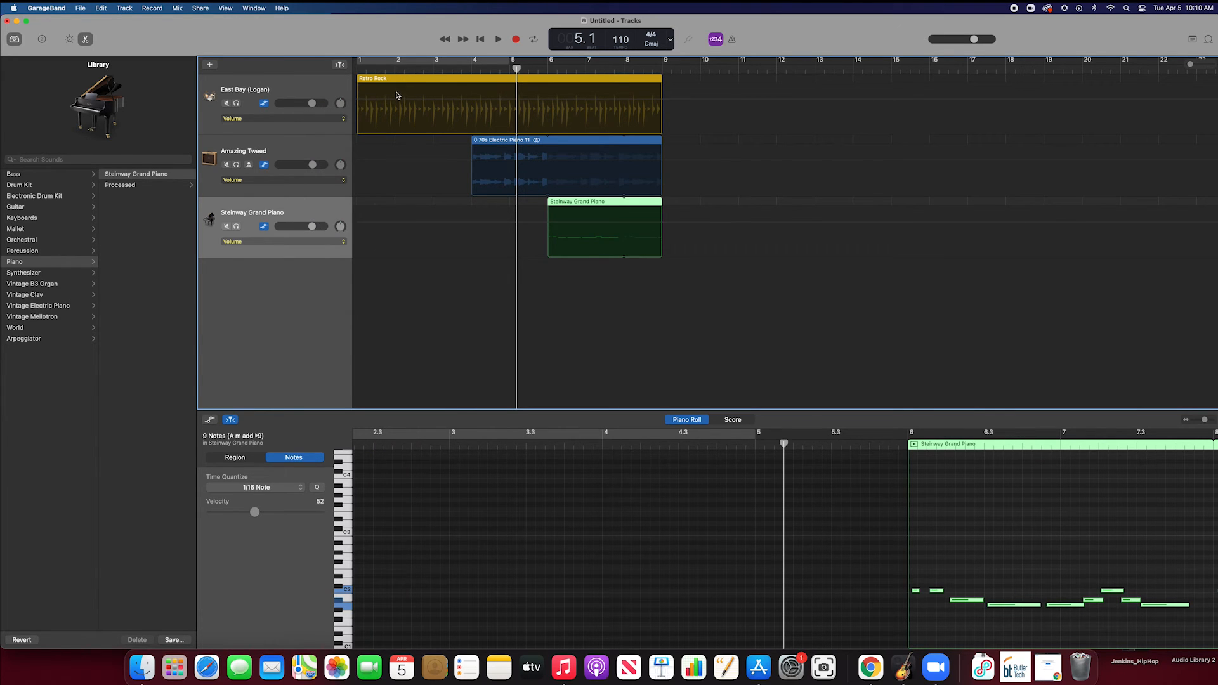
Create a volume fade-in on the East Bay drum track from silence at bar 1 to full level at bar 4, and audition it
key(a)
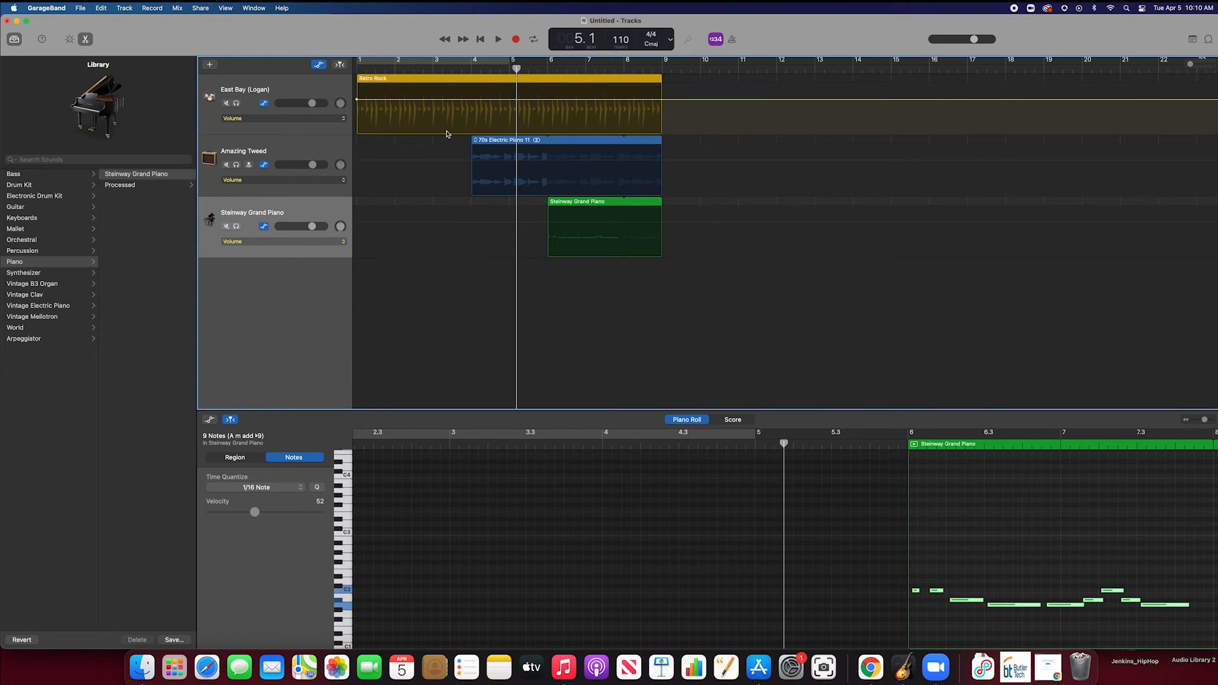
click(474, 100)
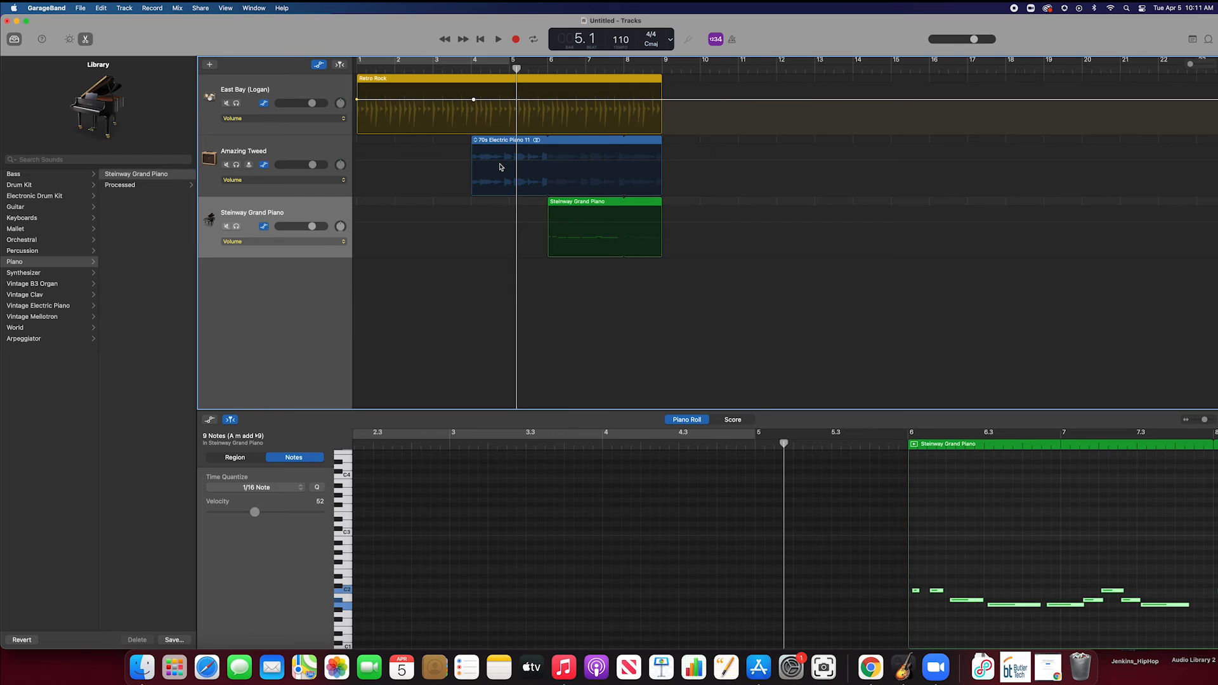
drag(356, 102, 357, 133)
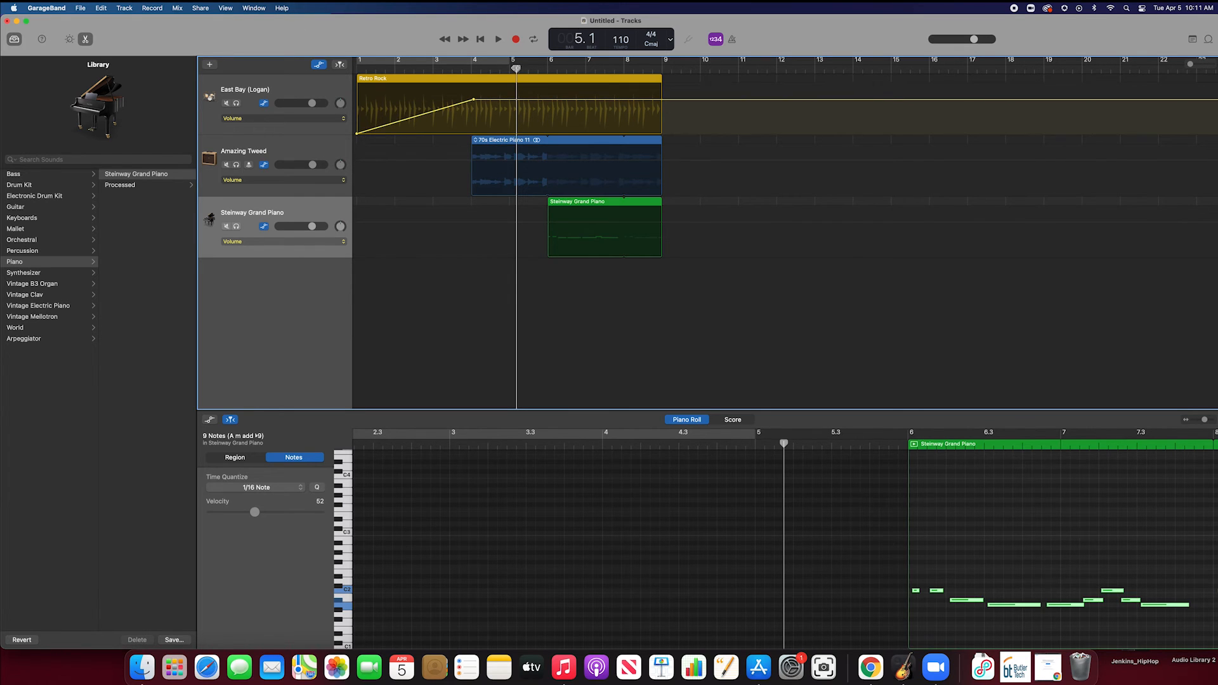
key(Return)
key(space)
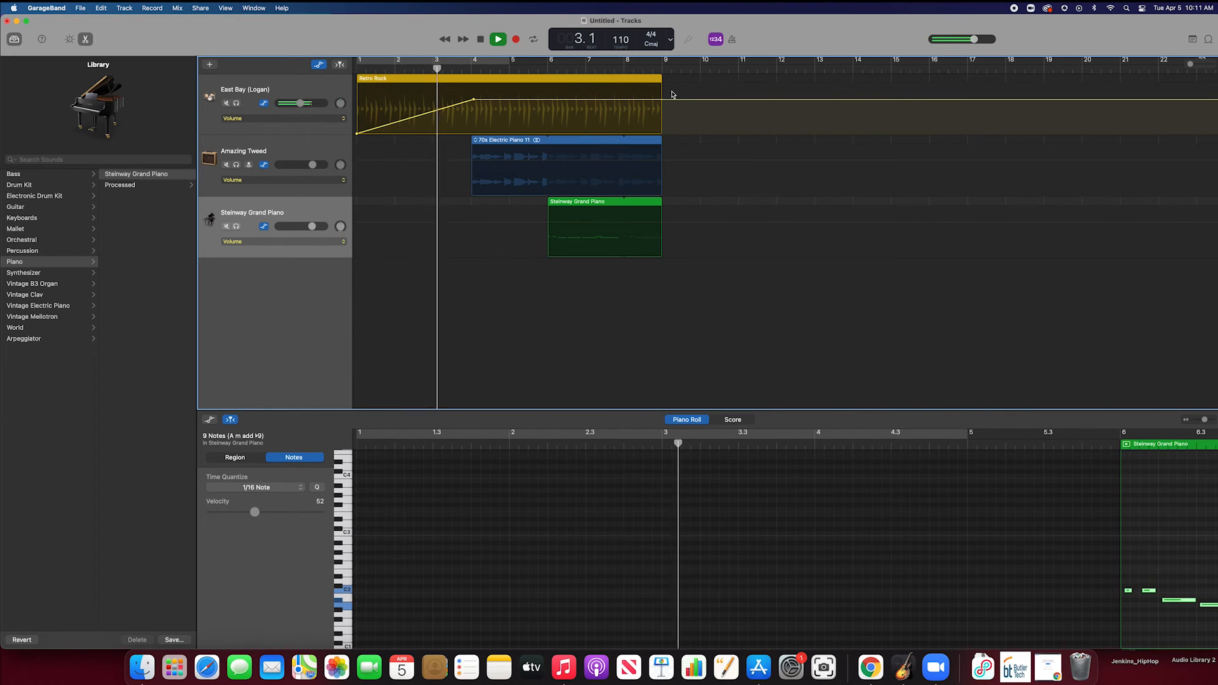
key(space)
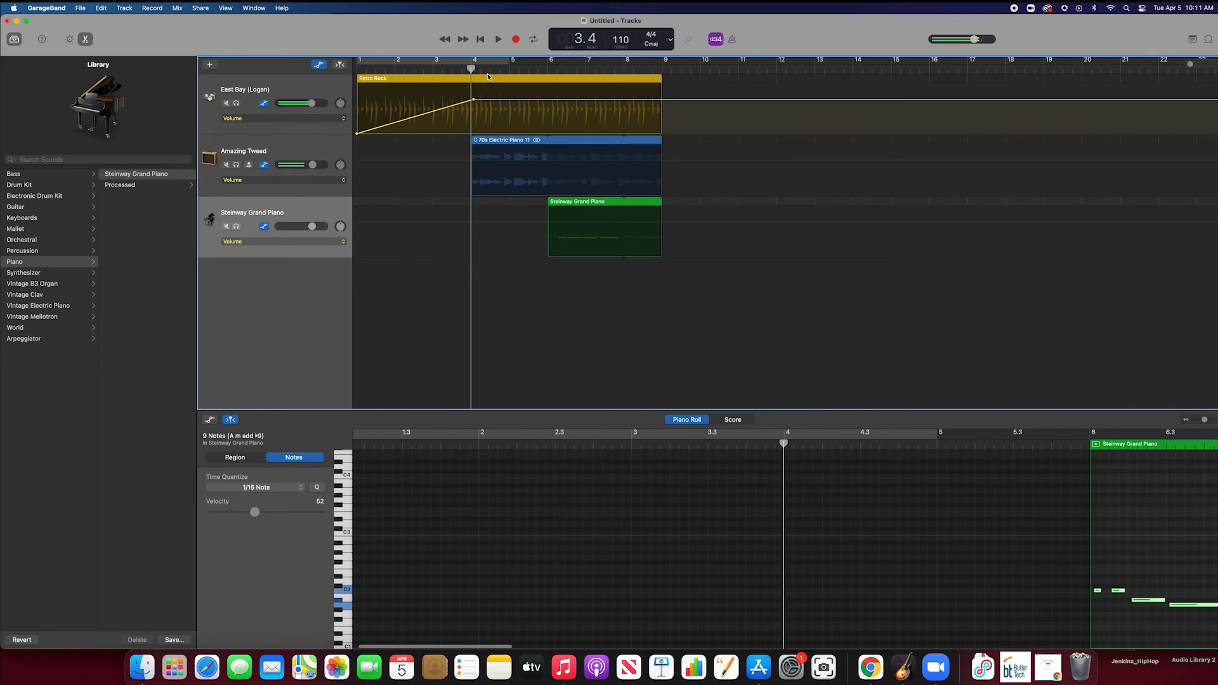
Place the playhead at bar 8 and activate the volume automation lines on the Amazing Tweed and Steinway Grand Piano tracks
drag(470, 68, 630, 94)
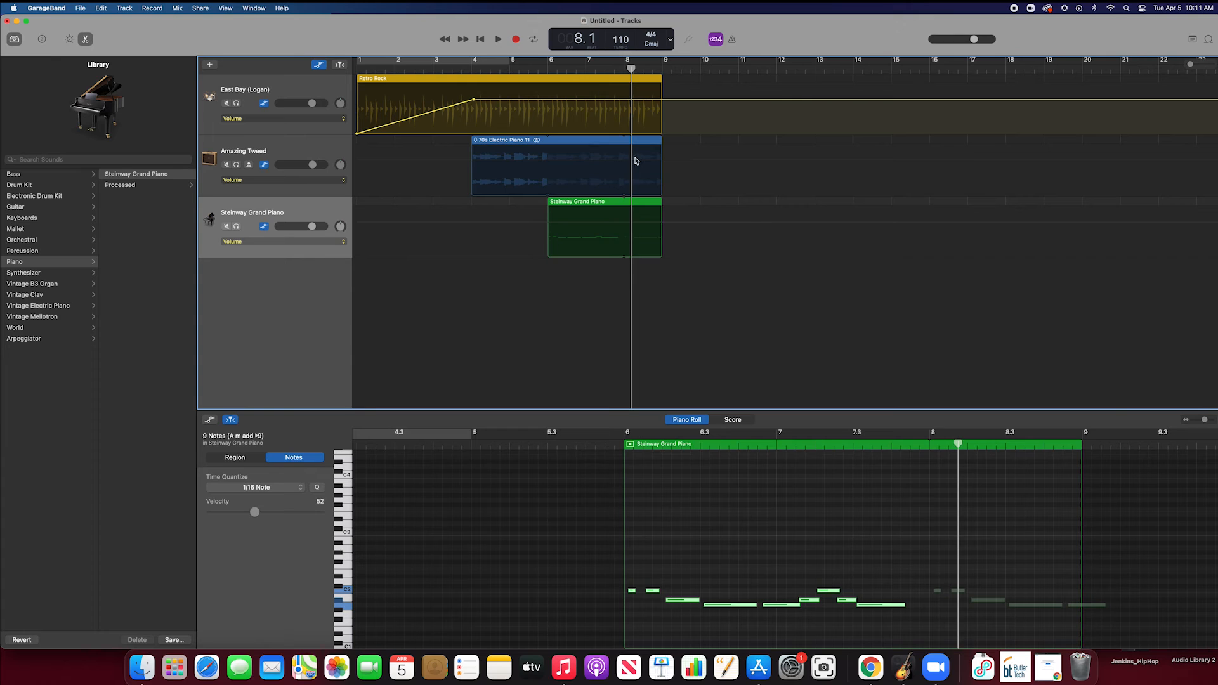
click(637, 161)
click(655, 241)
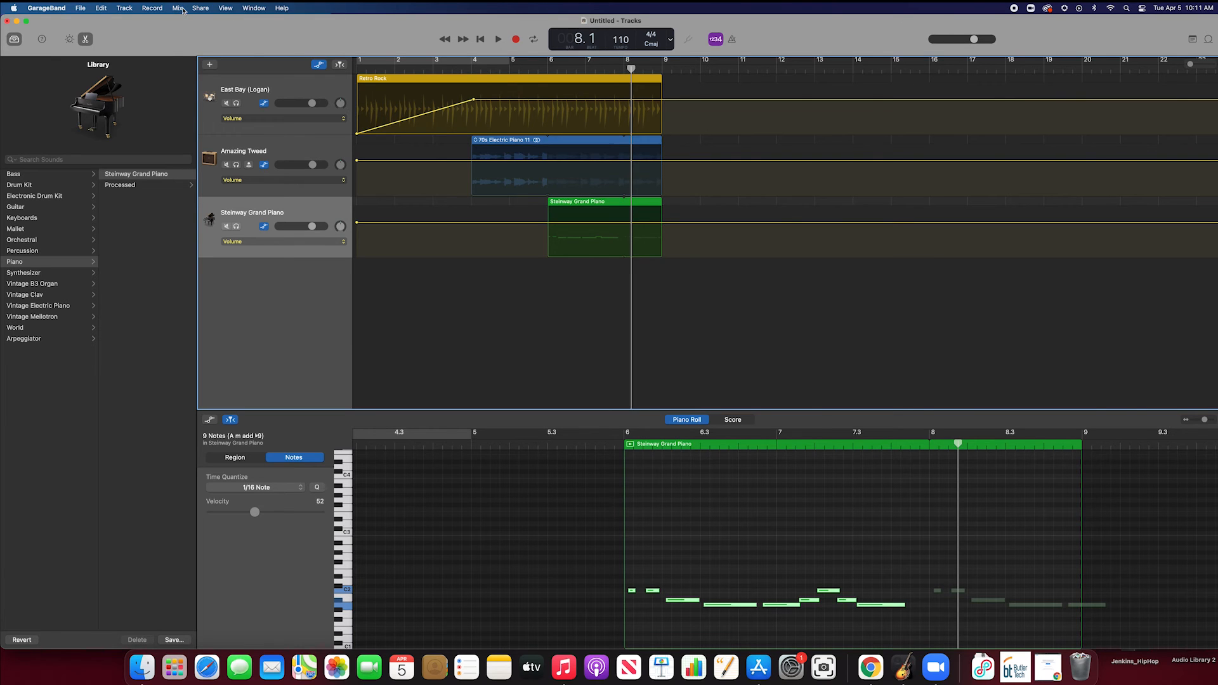
Create a volume fade-out on the main output and play a short passage from about bar 4
click(179, 8)
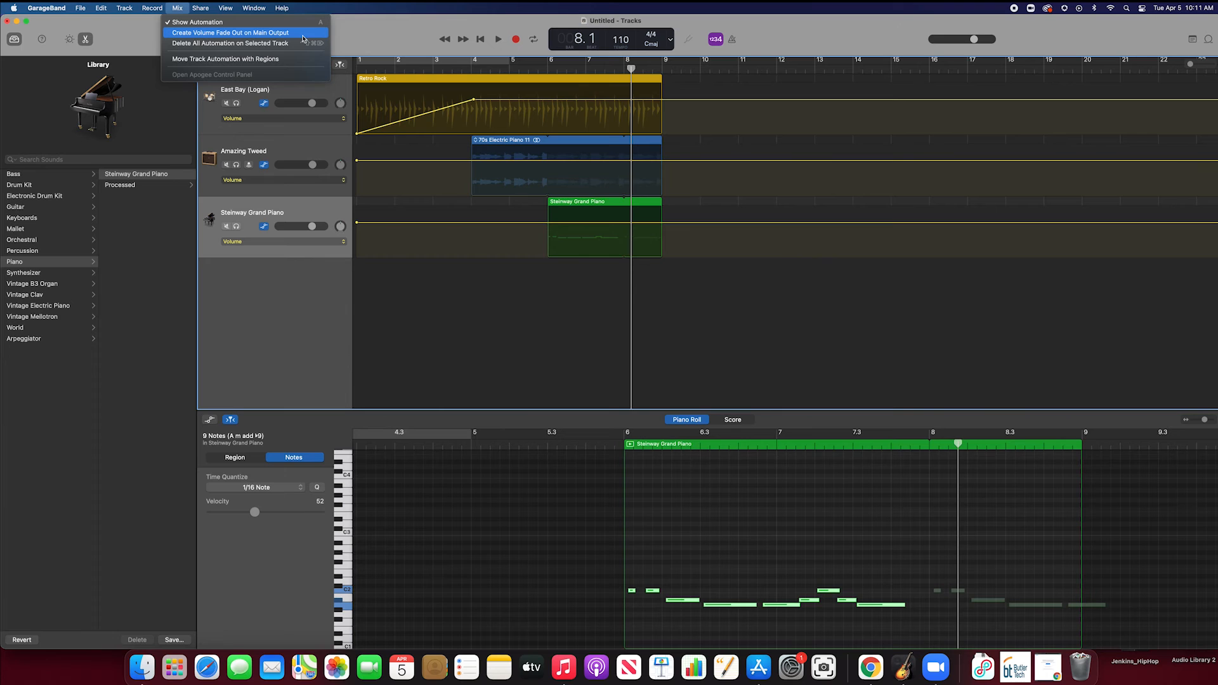
click(305, 35)
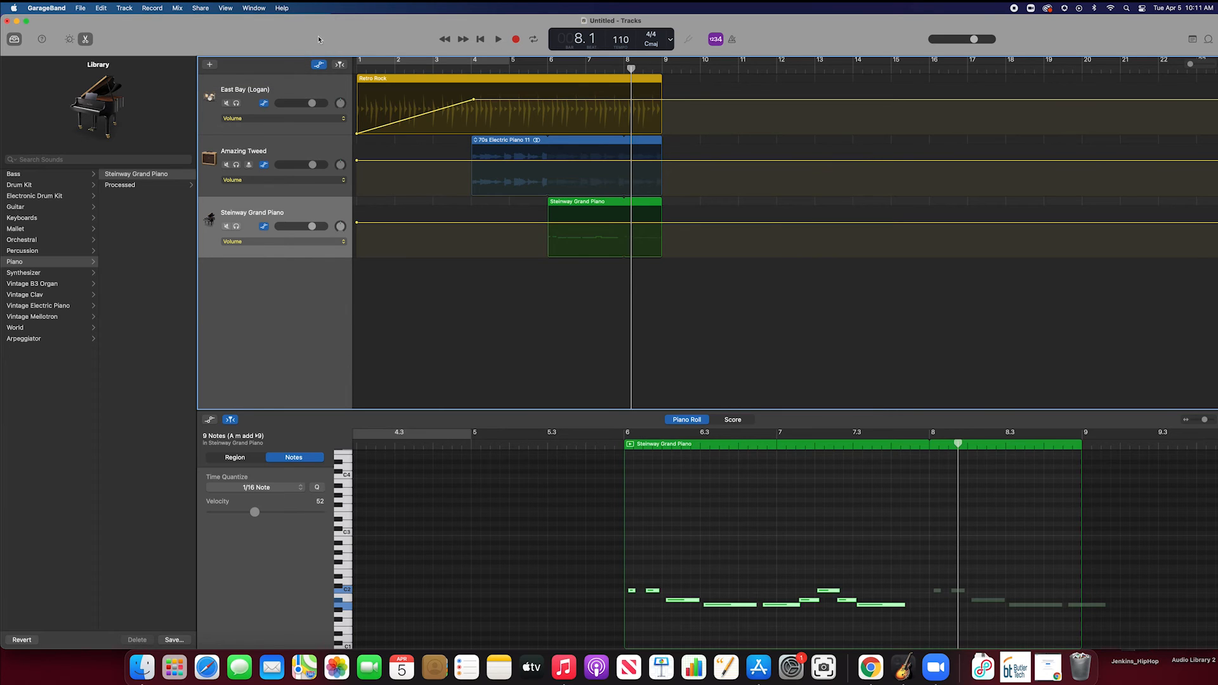
drag(628, 76, 487, 73)
key(space)
key(space)
Reshape the Master Track fade-out to begin at bar 6 and reach silence at bar 9, and play through the ending
drag(497, 299, 558, 301)
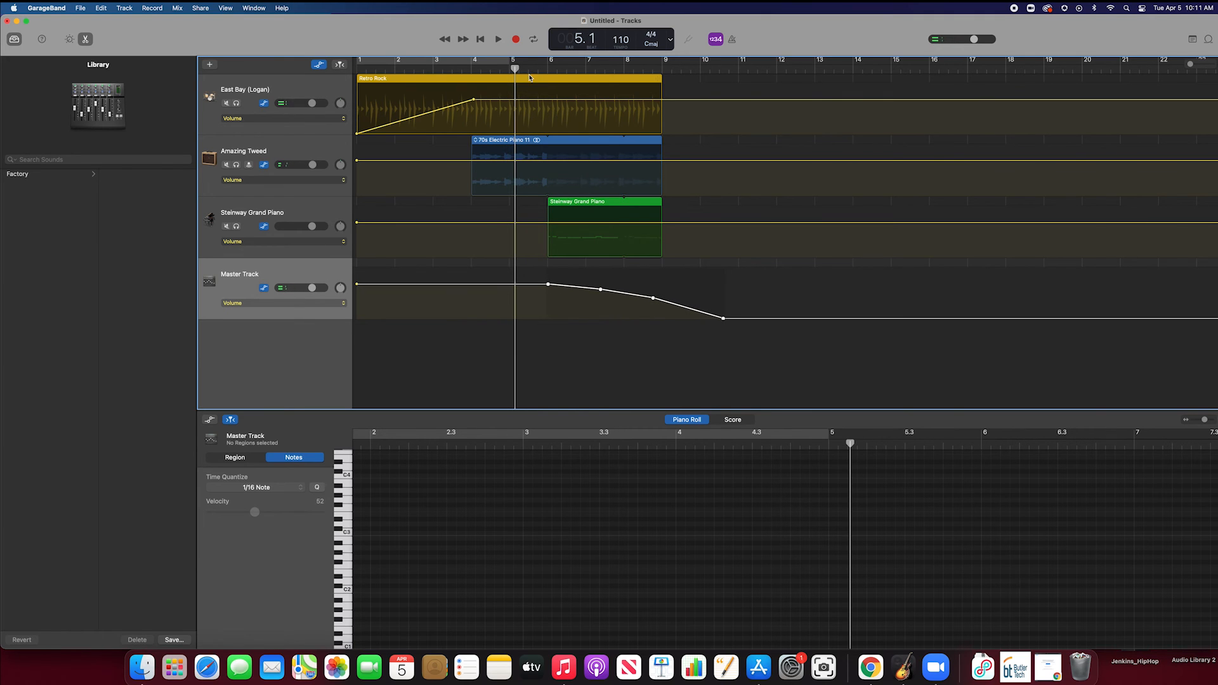
drag(517, 69, 611, 91)
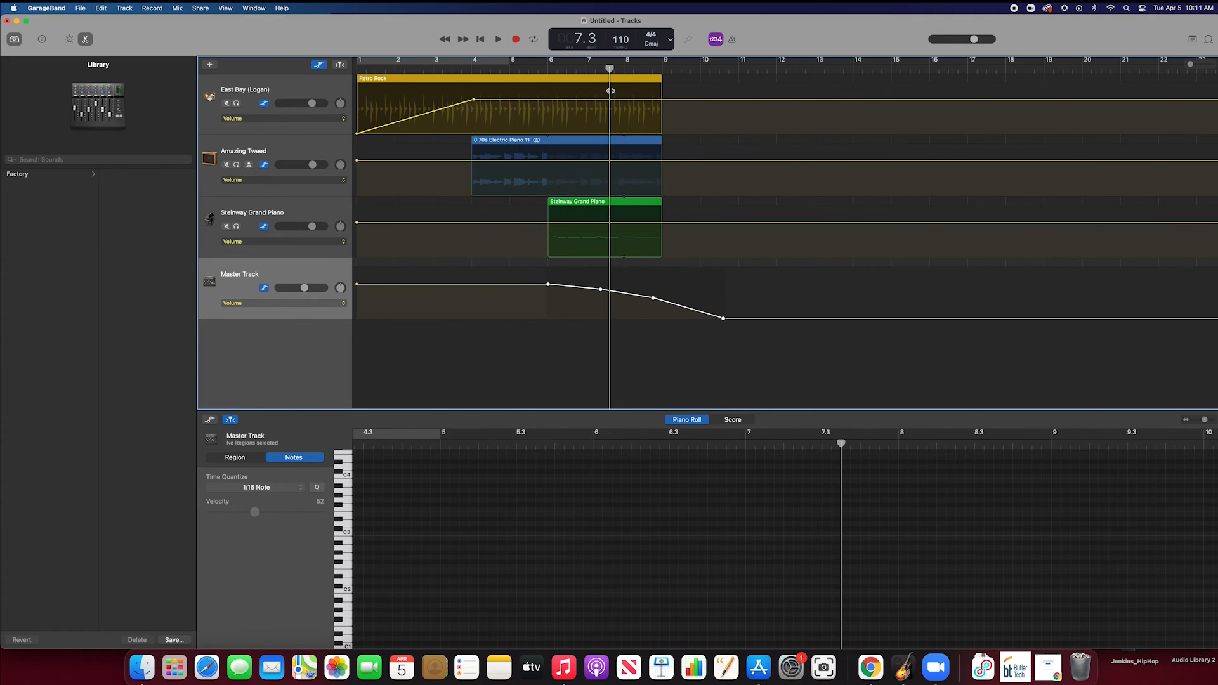
drag(654, 301, 633, 298)
drag(723, 318, 661, 318)
drag(609, 63, 592, 78)
key(space)
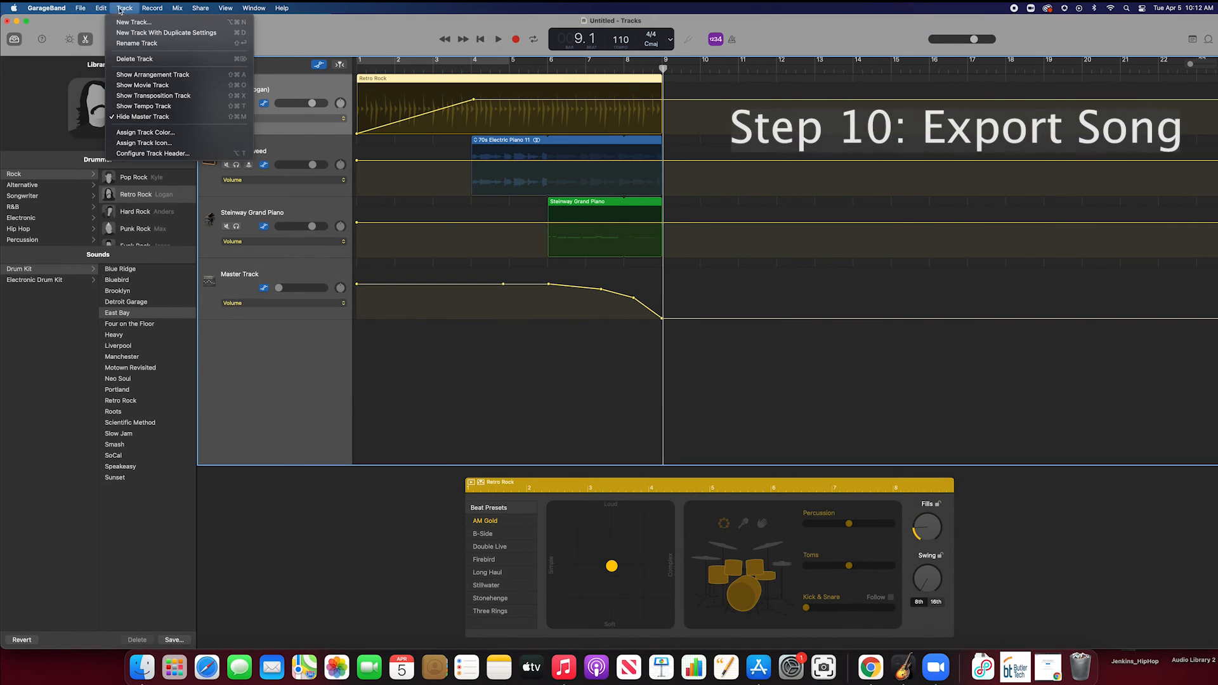
Start exporting the song to disk under the name Tutorial Beat, reviewing the save locations and keeping the GarageBand folder
mouse_move(200, 7)
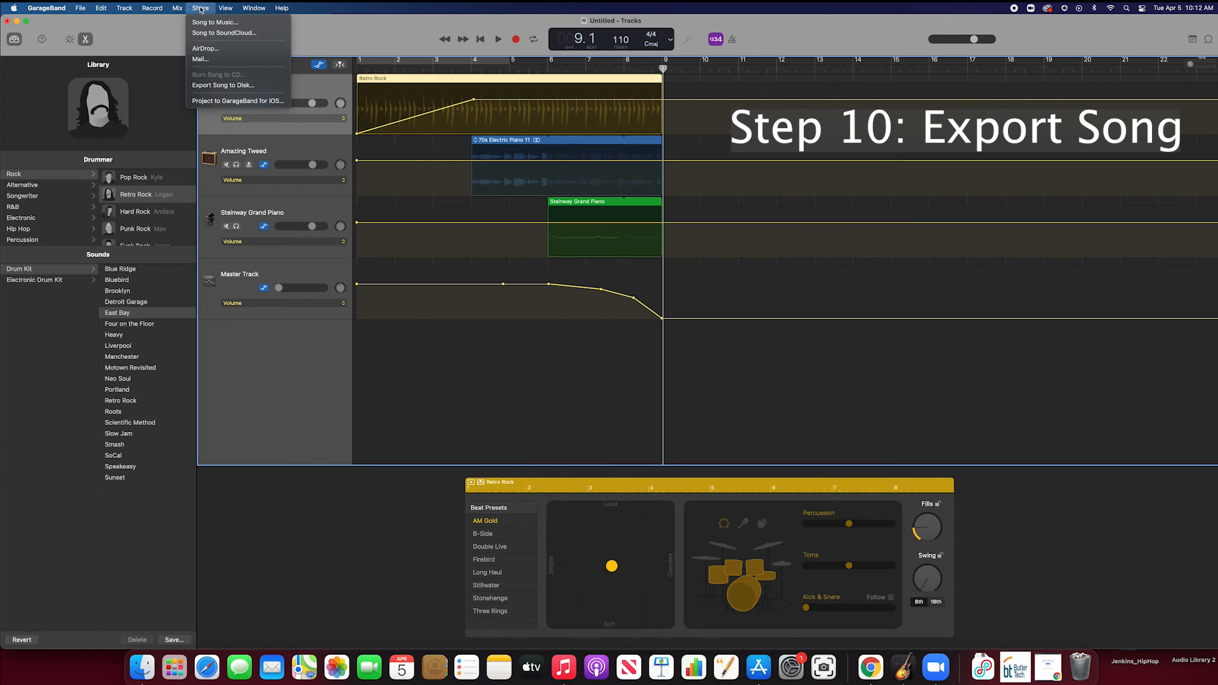
click(244, 85)
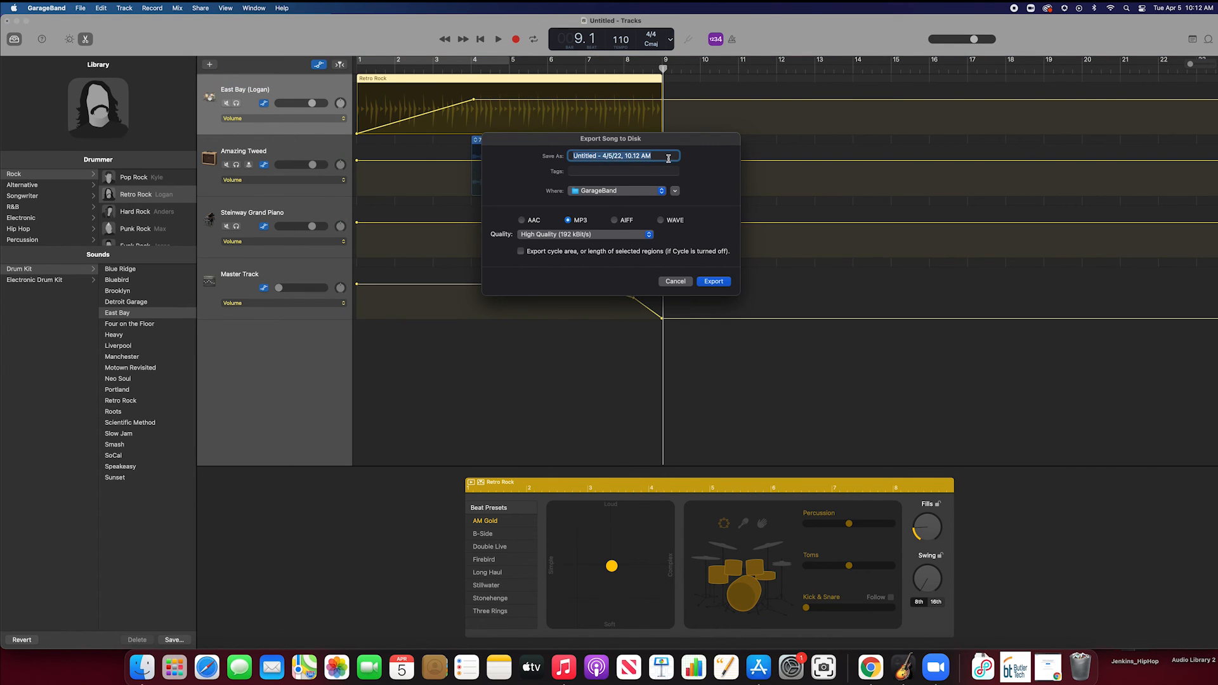
key(BackSpace)
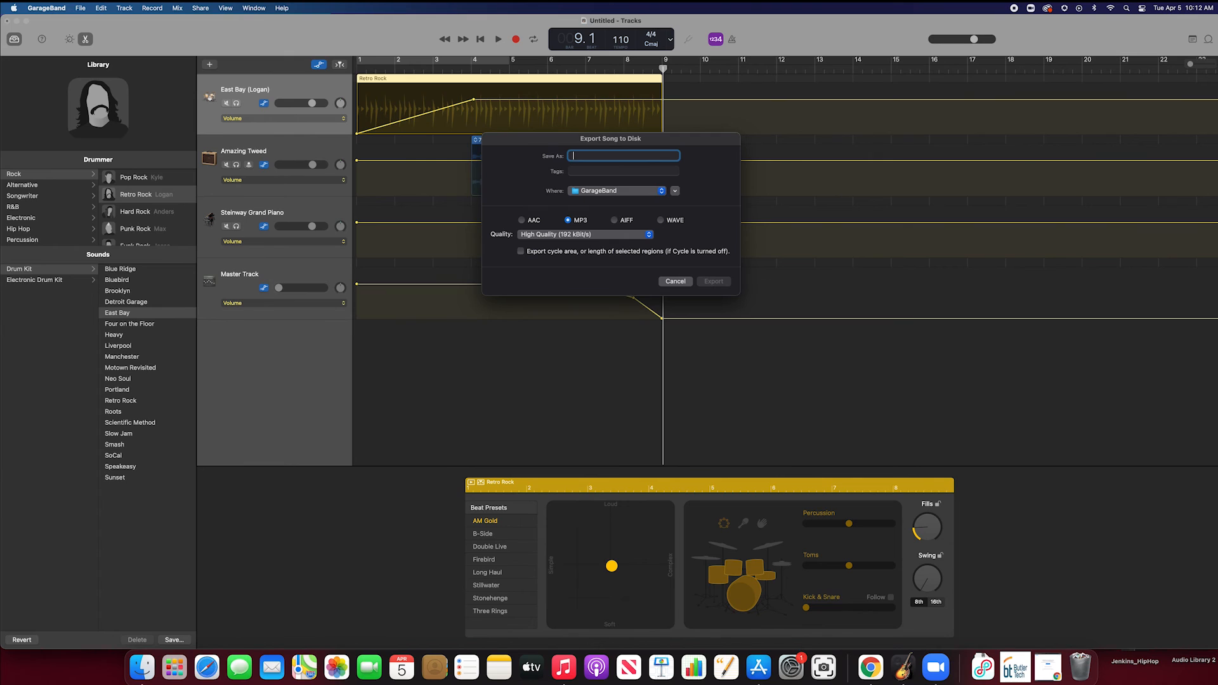
text(Tutorial Beat)
click(611, 192)
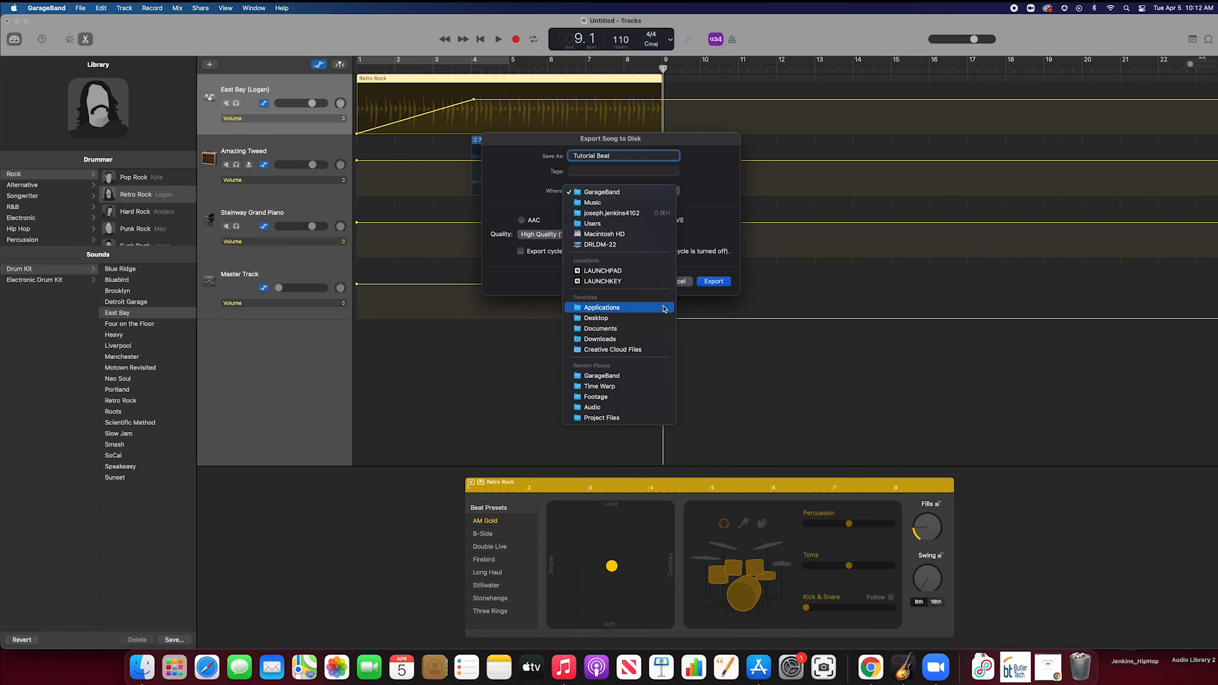
click(712, 172)
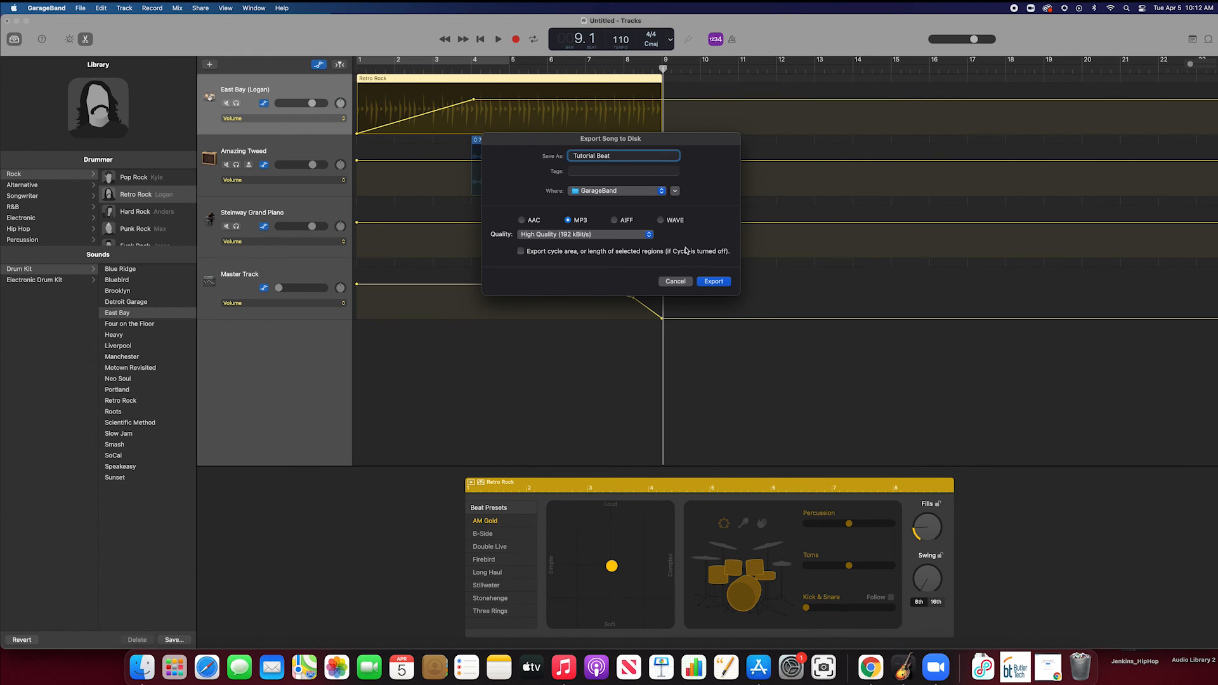
Export the song as an MP3 at High Quality (192 kBit/s) and play the project from the beginning
click(615, 220)
click(582, 222)
click(572, 236)
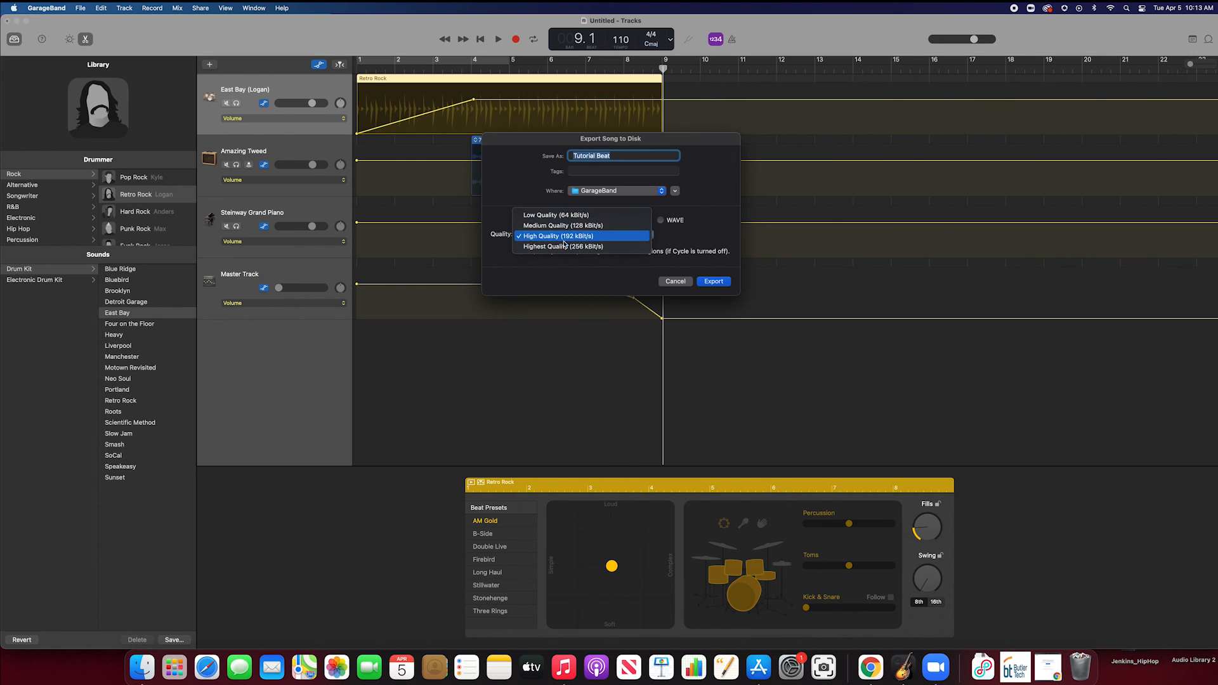
click(683, 243)
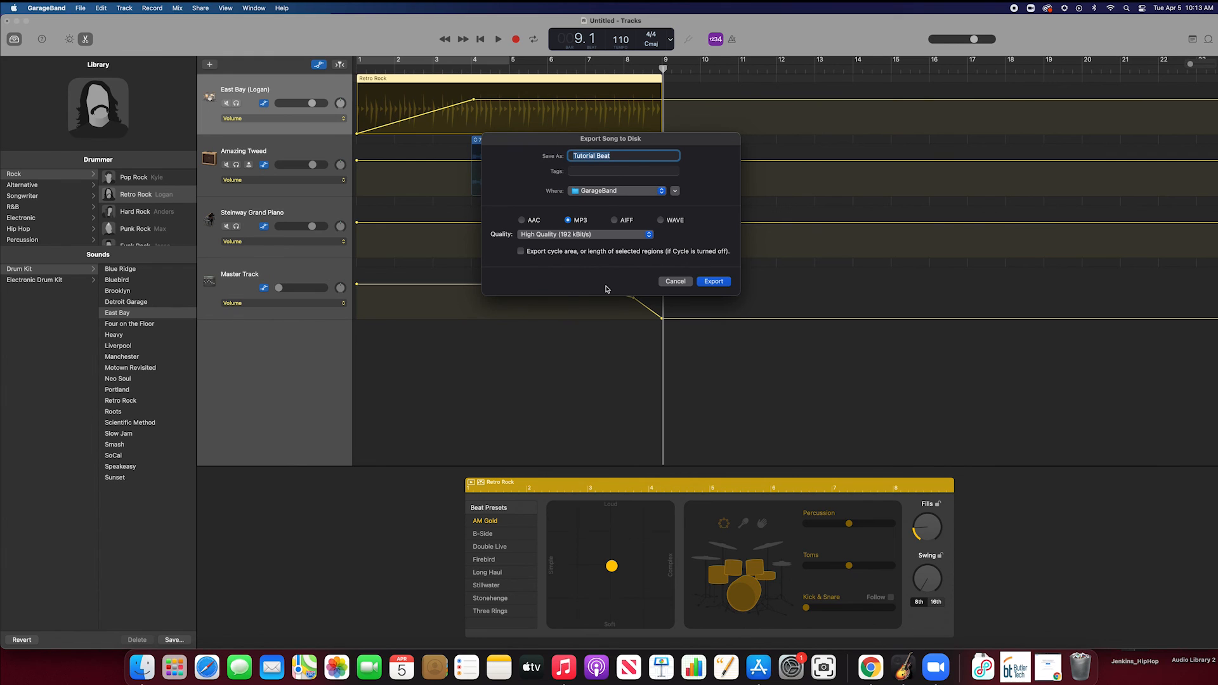
click(719, 285)
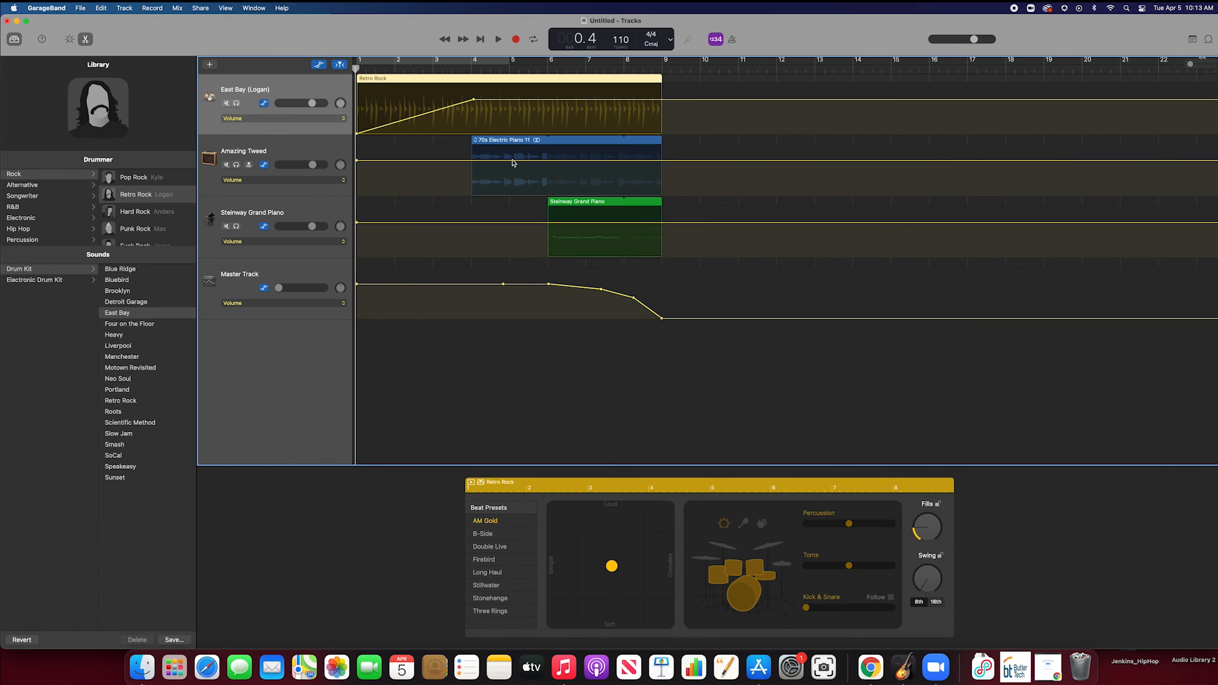
key(space)
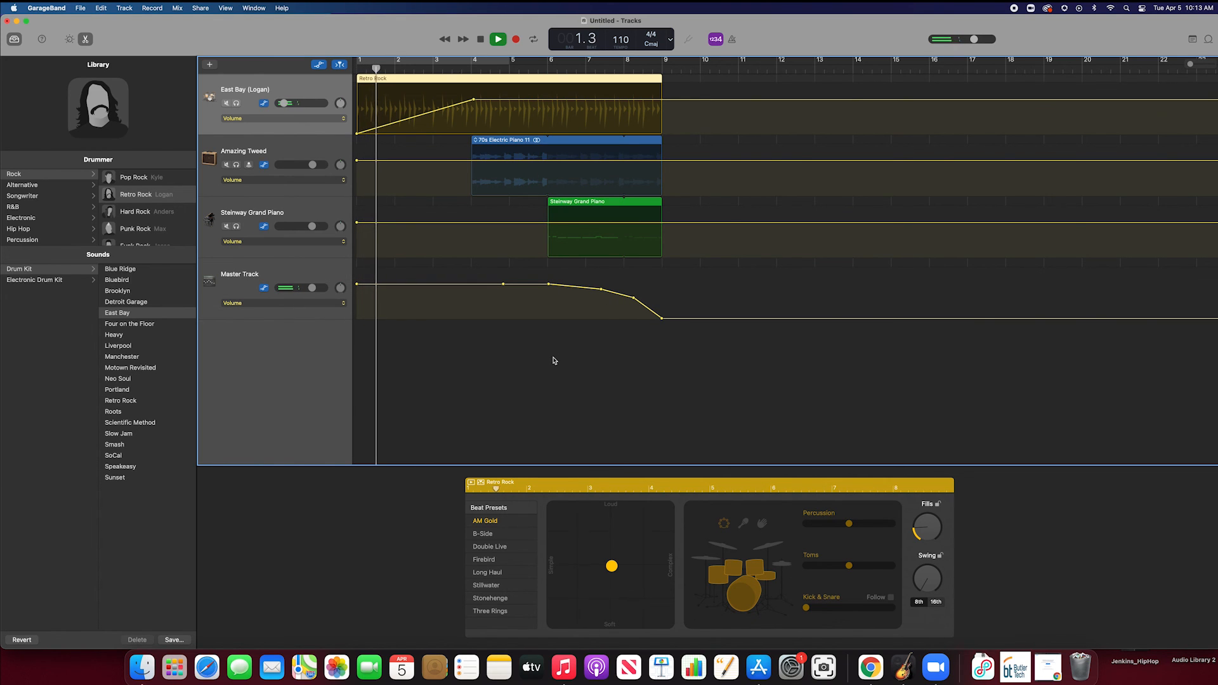